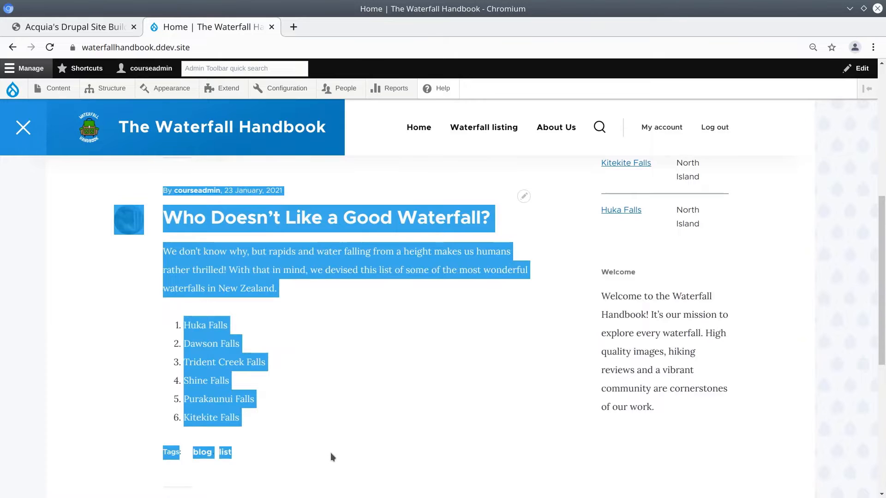
Open the article "Who Doesn't Like a Good Waterfall?" from the home page and look through its full content
click(331, 452)
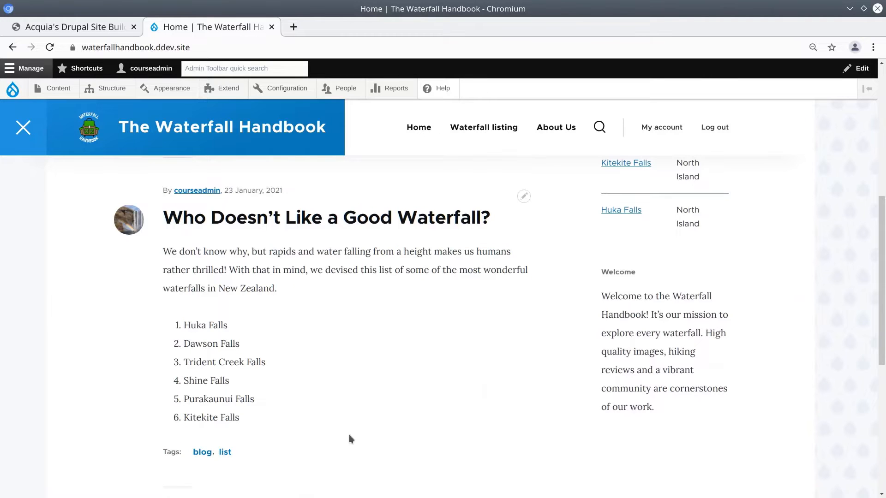
click(332, 222)
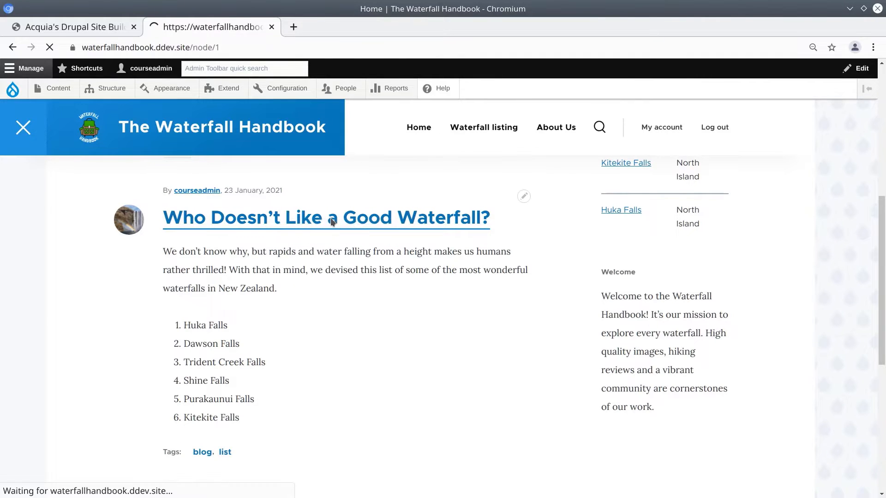
scroll(78, 359, down, 10)
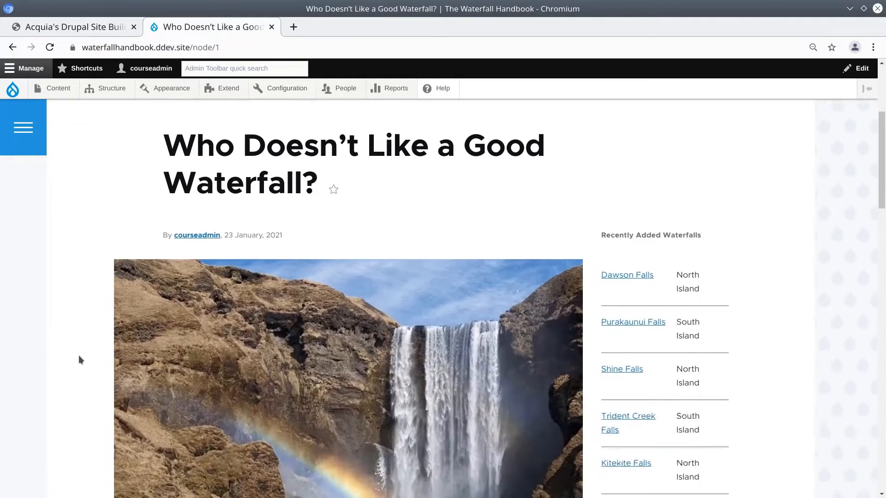
scroll(80, 359, down, 9)
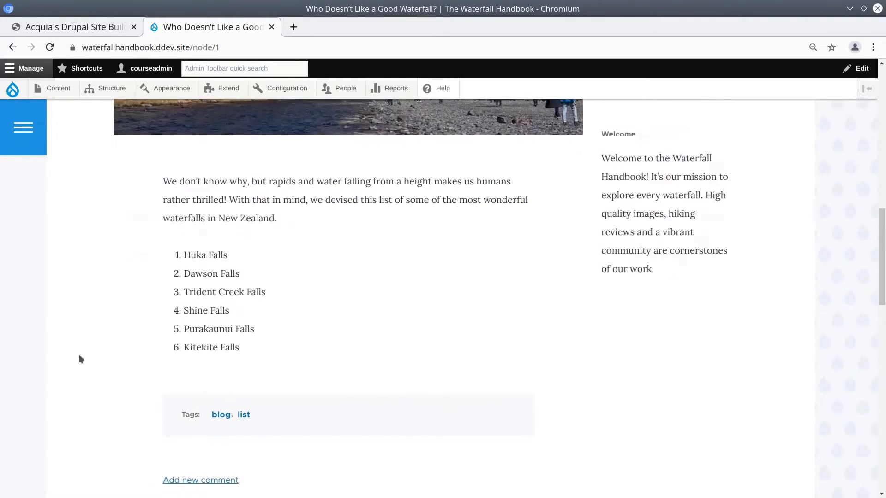
scroll(79, 360, up, 13)
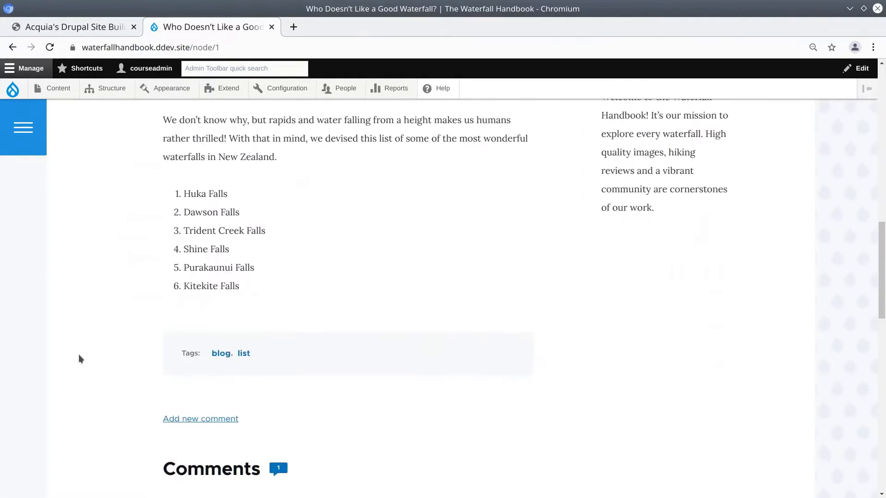
scroll(79, 359, up, 3)
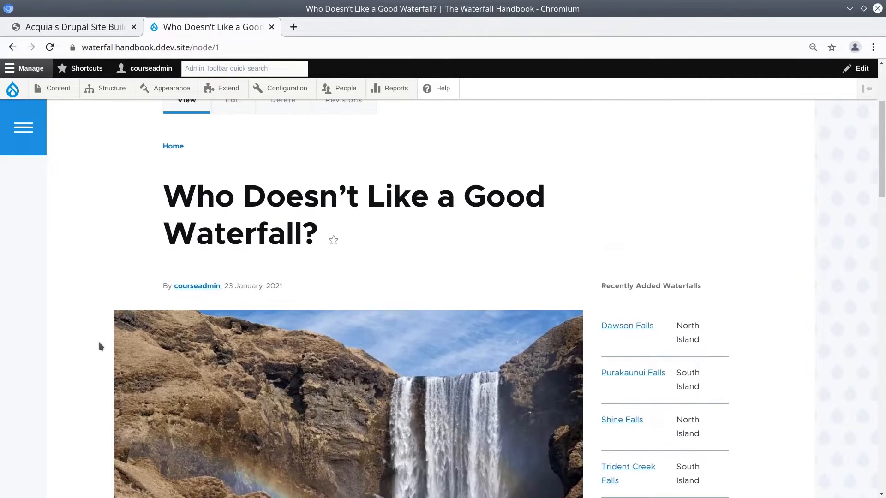
scroll(351, 256, up, 3)
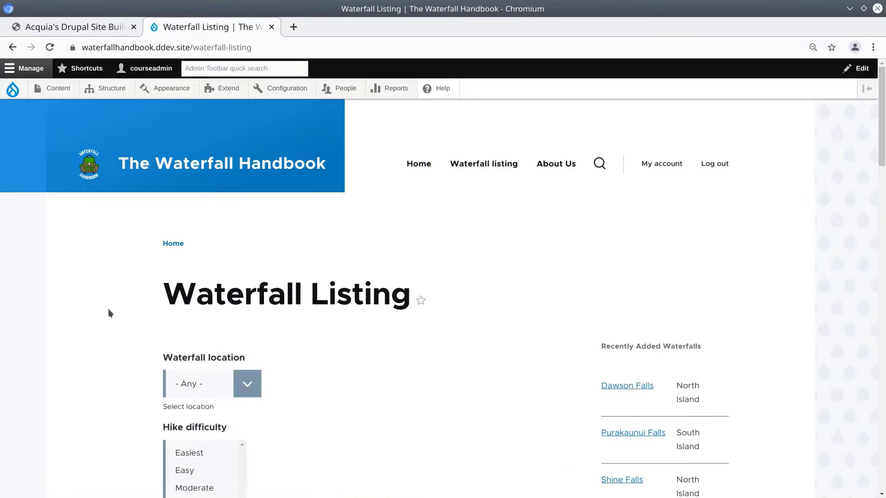
Examine how the individual waterfall entries and the search filters are displayed on the Waterfall Listing page
scroll(108, 314, down, 10)
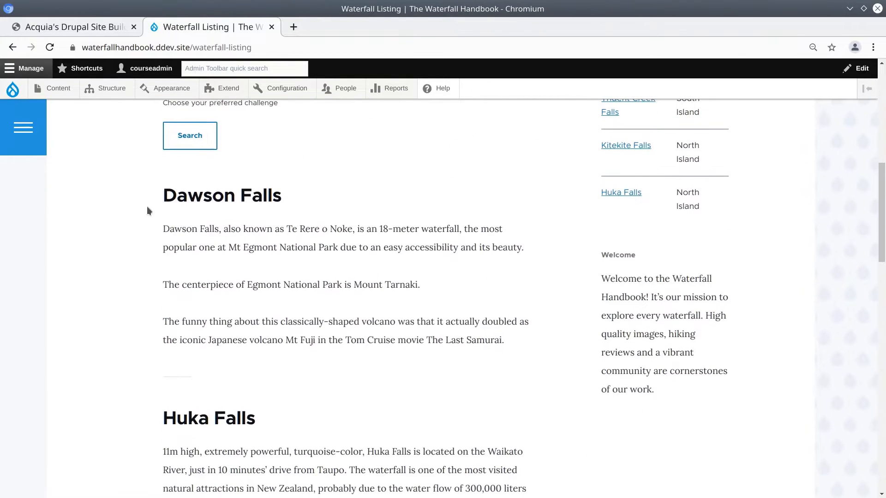
drag(147, 207, 467, 357)
scroll(442, 353, down, 4)
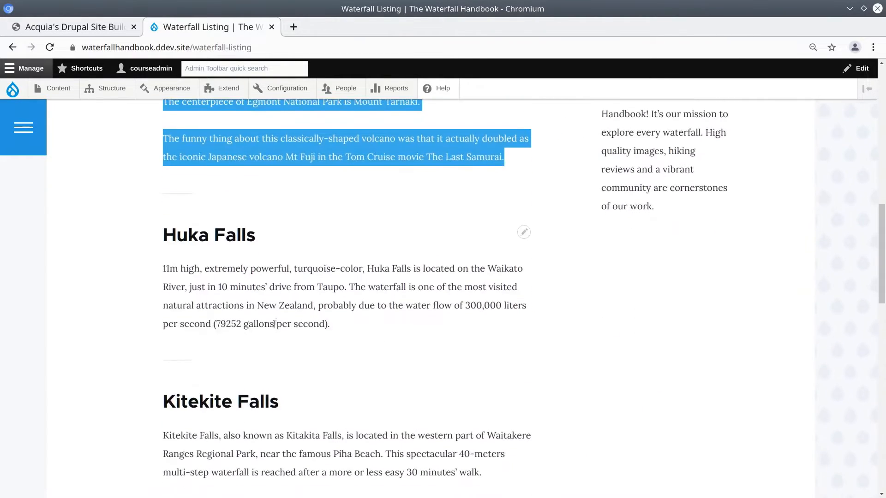
drag(139, 240, 405, 342)
click(322, 350)
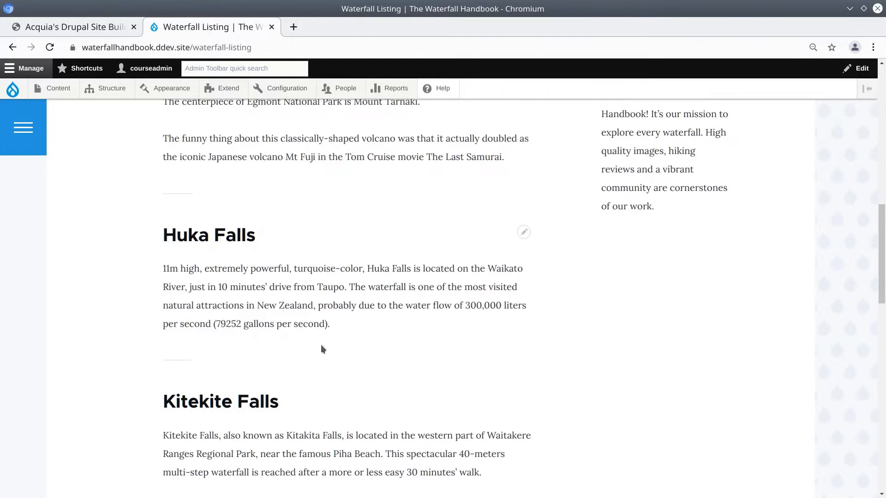
scroll(249, 344, down, 3)
drag(158, 251, 531, 344)
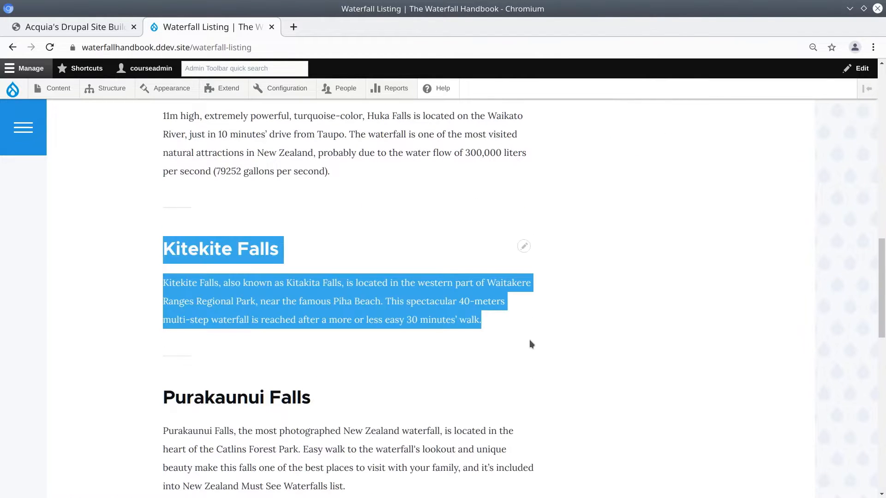
click(163, 362)
scroll(109, 365, down, 3)
drag(157, 276, 400, 378)
click(399, 378)
scroll(400, 378, up, 10)
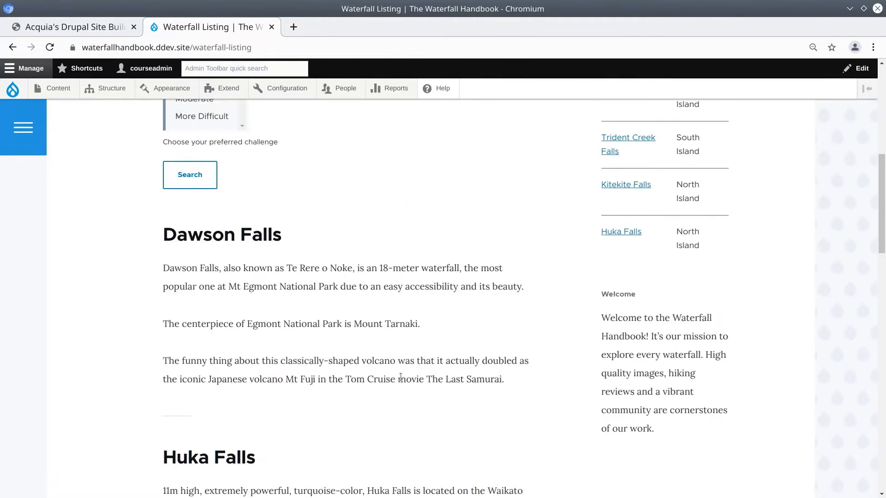
scroll(400, 377, up, 5)
scroll(401, 382, down, 1)
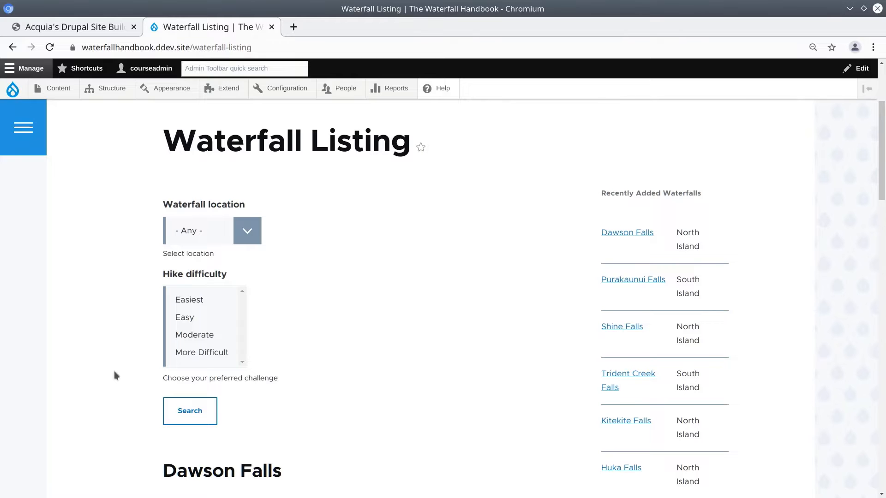
Open the Manage display page of the Waterfall content type in a new browser tab and switch to it
mouse_move(105, 95)
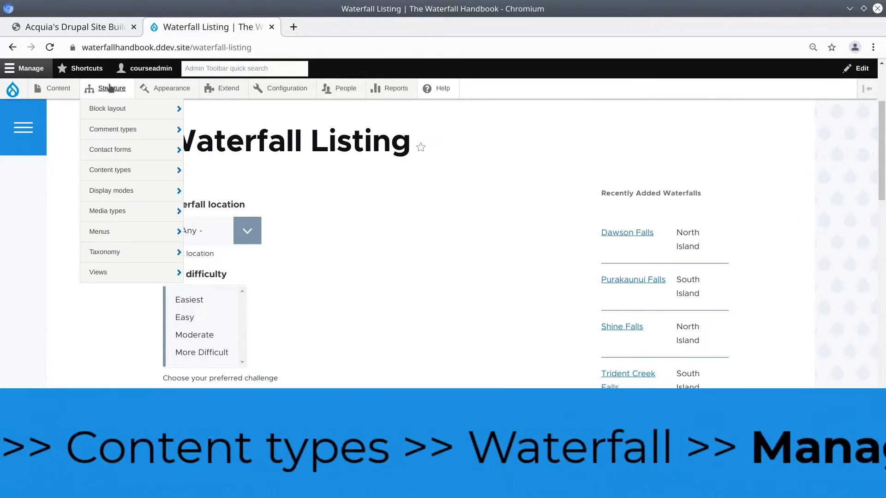
mouse_move(107, 175)
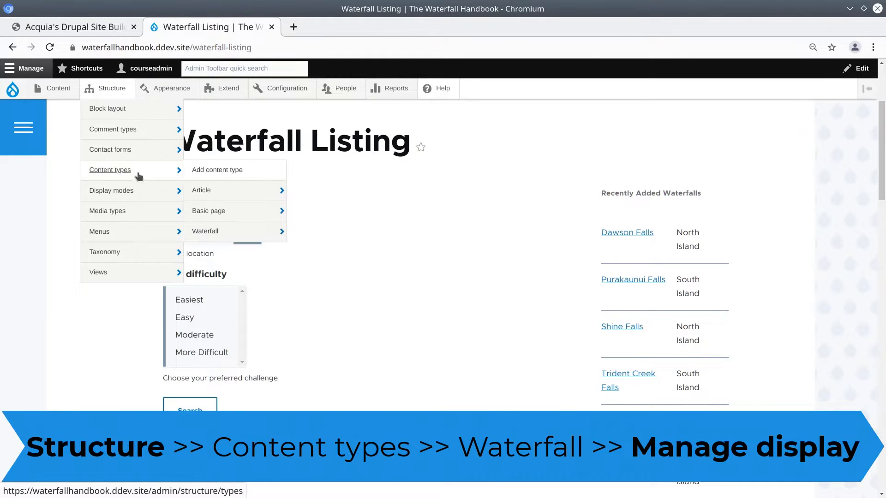
mouse_move(227, 232)
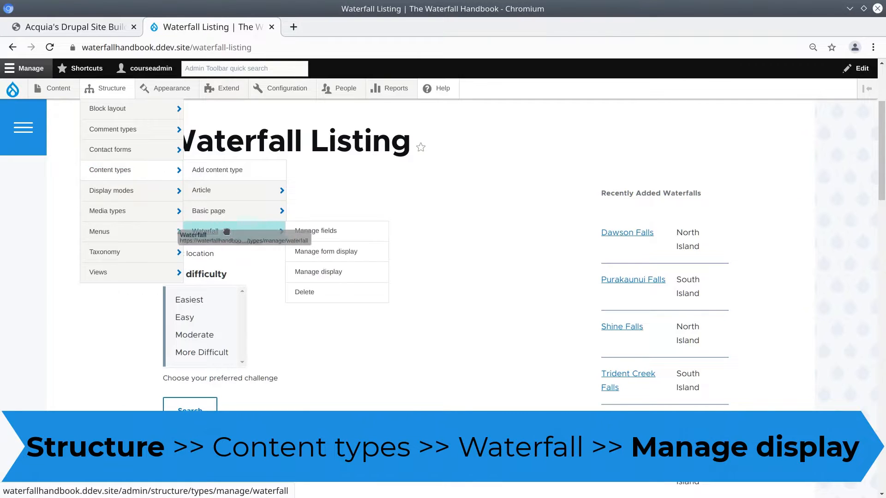
right_click(326, 272)
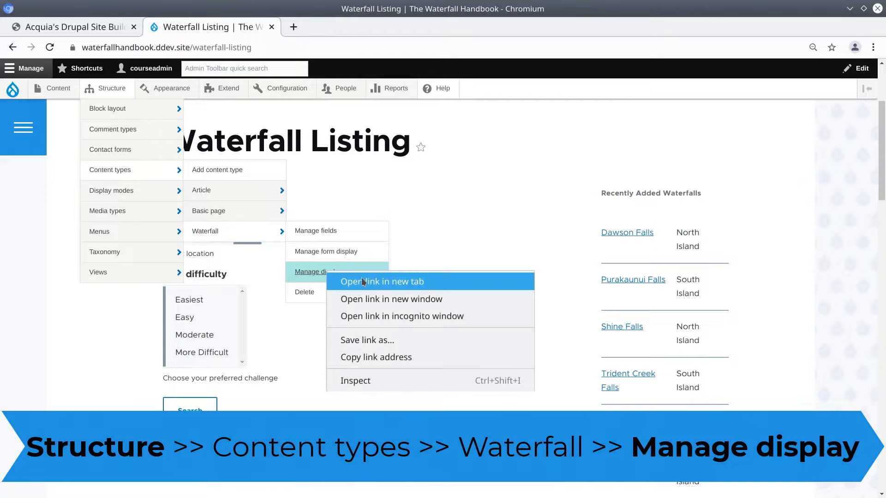
click(388, 282)
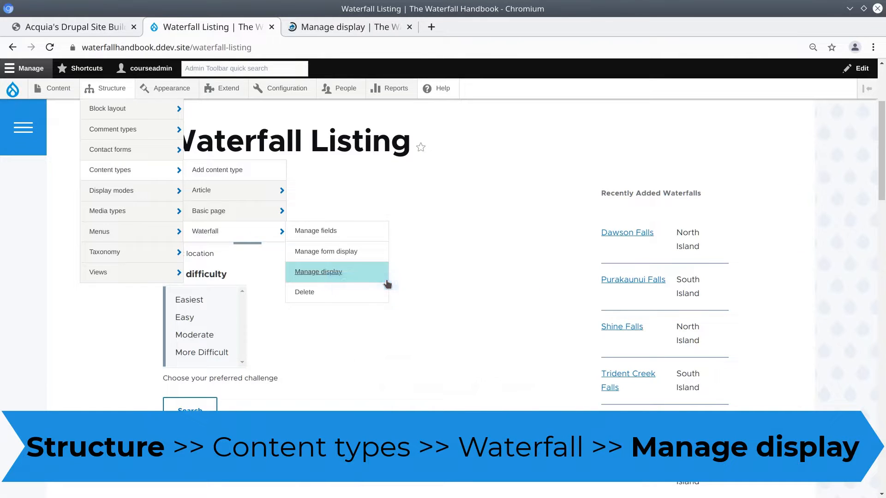
click(353, 27)
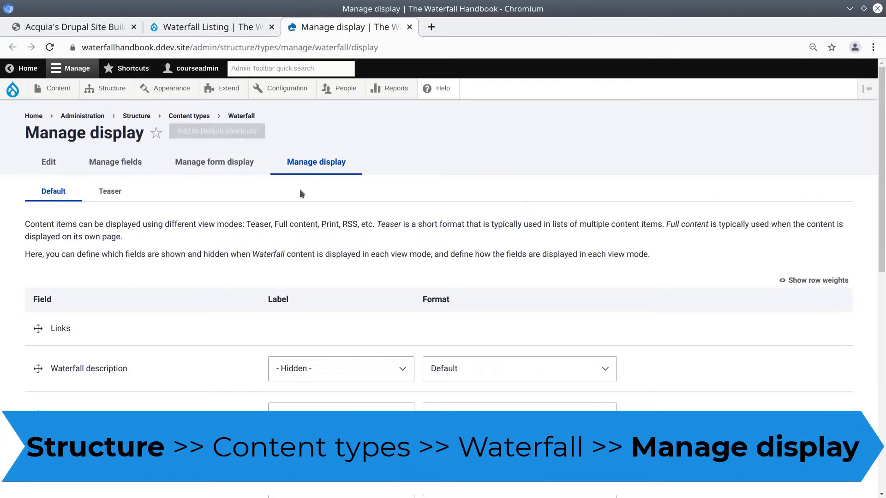
Check the Waterfall content type's display page and which view modes, Default and Teaser, it offers
click(322, 162)
drag(246, 117, 326, 116)
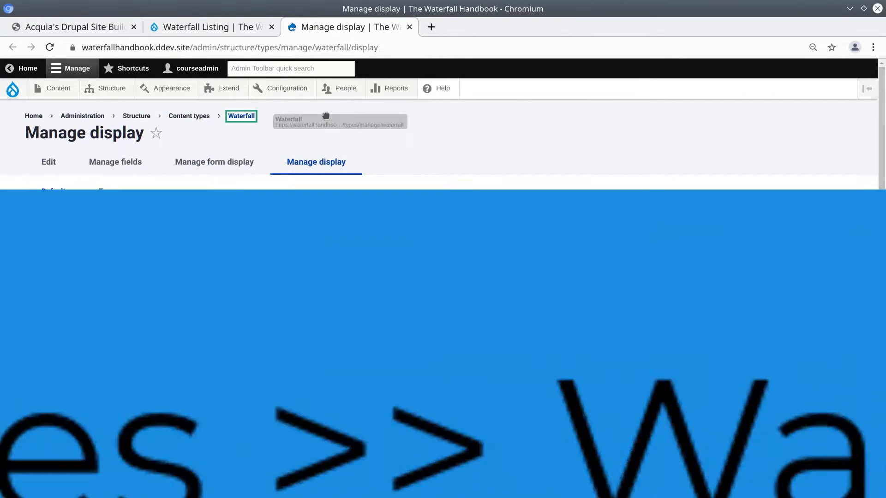
drag(184, 117, 223, 140)
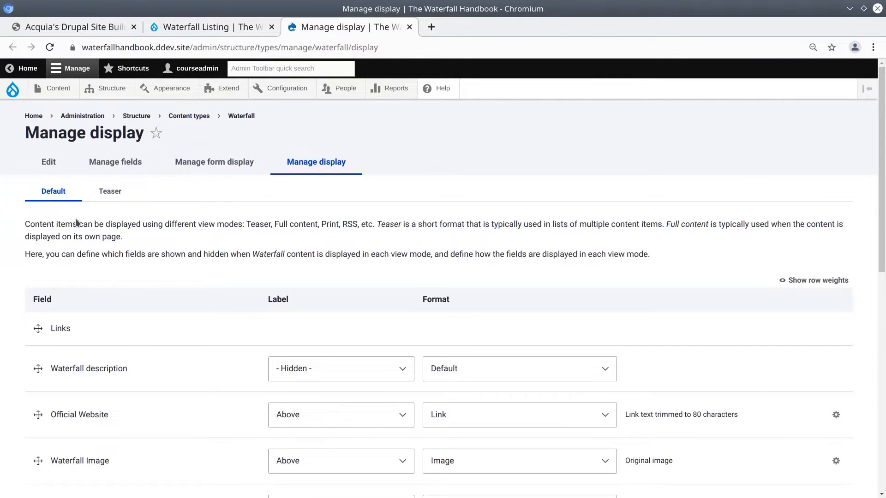
mouse_move(54, 192)
mouse_down()
mouse_move(106, 198)
mouse_move(174, 190)
mouse_move(111, 192)
mouse_move(37, 171)
mouse_move(46, 181)
mouse_up()
drag(110, 192, 168, 181)
mouse_move(54, 192)
mouse_down()
mouse_move(43, 180)
mouse_move(51, 181)
mouse_up()
drag(108, 195, 162, 193)
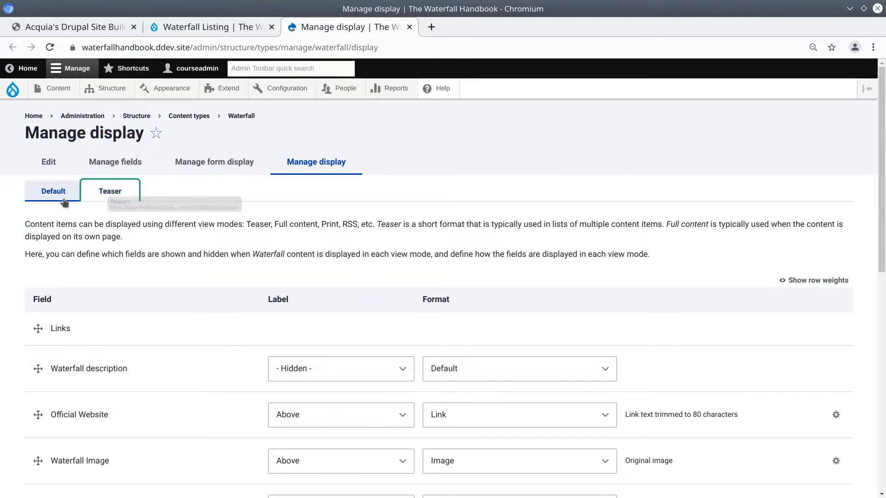
drag(58, 196, 38, 172)
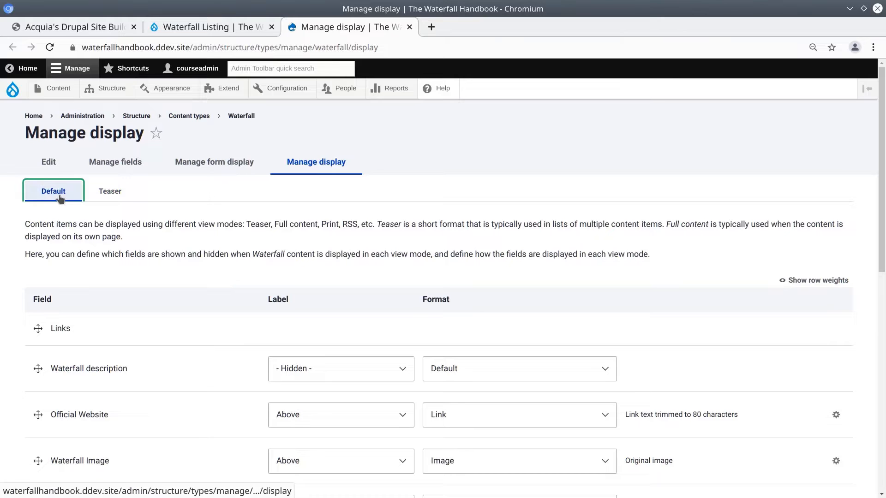
Expand the custom display settings below the field list of the Waterfall content type's Default view mode
scroll(60, 323, down, 9)
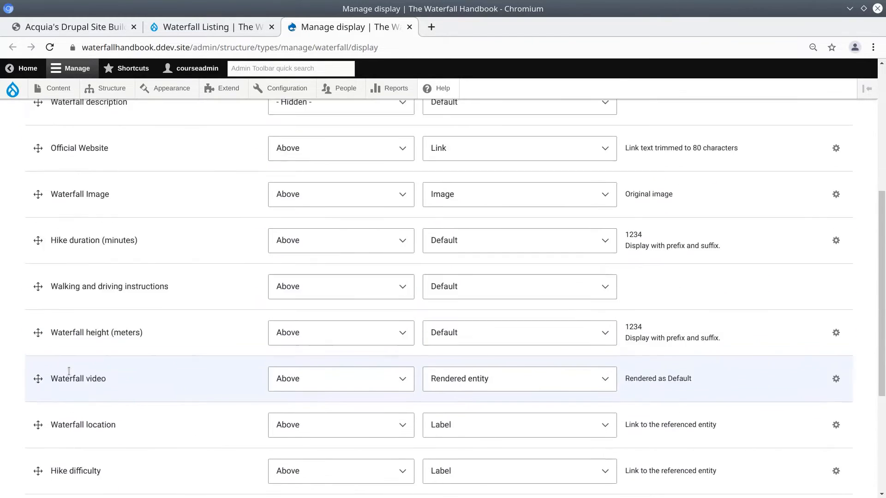
scroll(69, 378, down, 3)
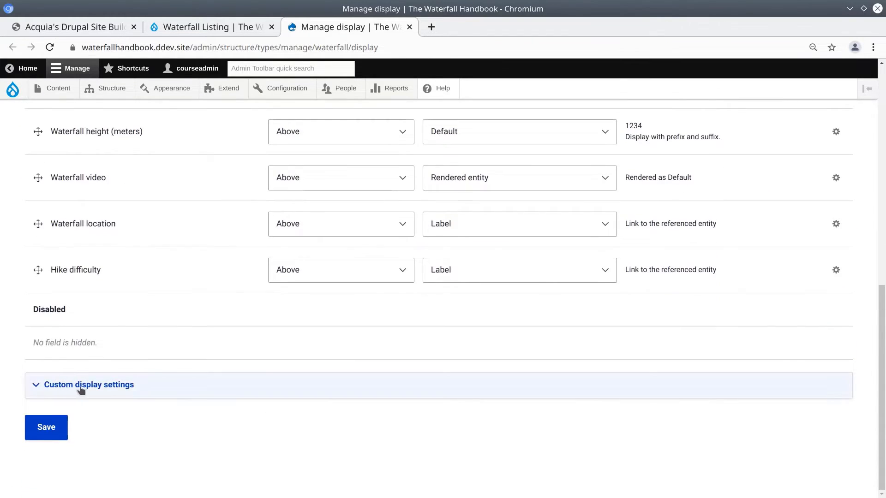
drag(80, 387, 139, 428)
click(139, 430)
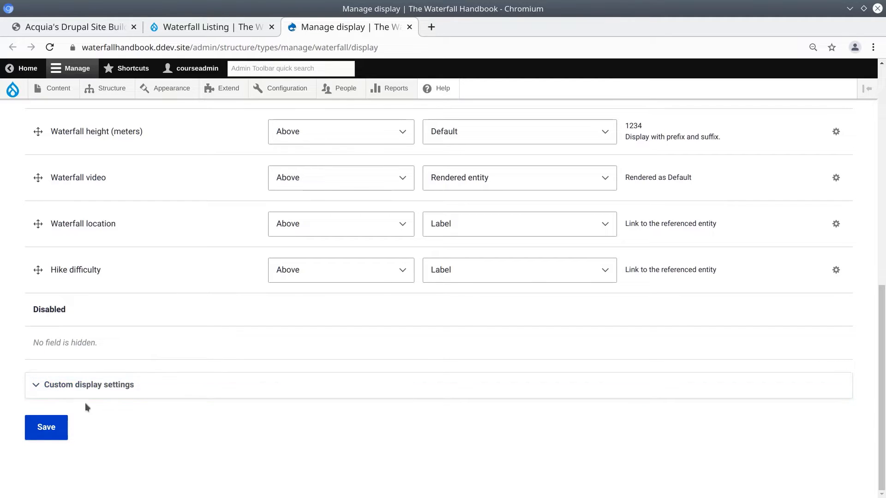
click(52, 392)
scroll(29, 399, down, 3)
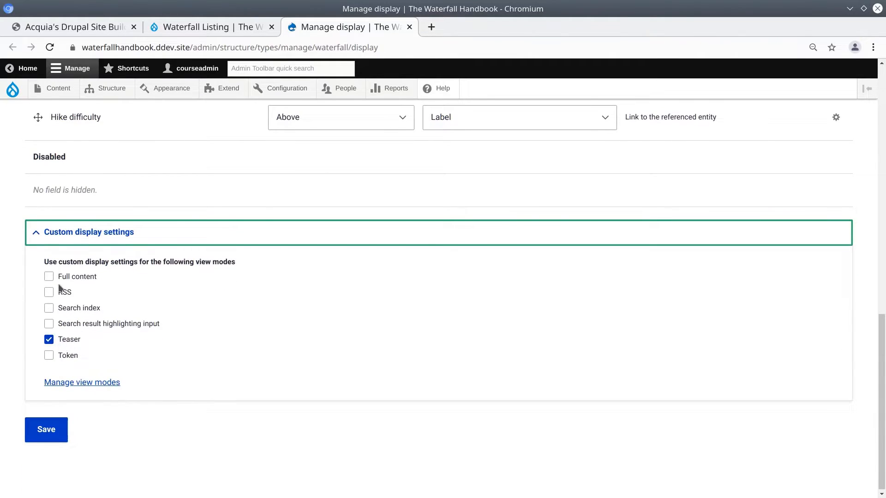
Examine which view modes can use custom display settings and compare them with the Default and Teaser displays offered for Waterfall
drag(59, 286, 110, 279)
drag(59, 295, 179, 331)
drag(66, 341, 119, 345)
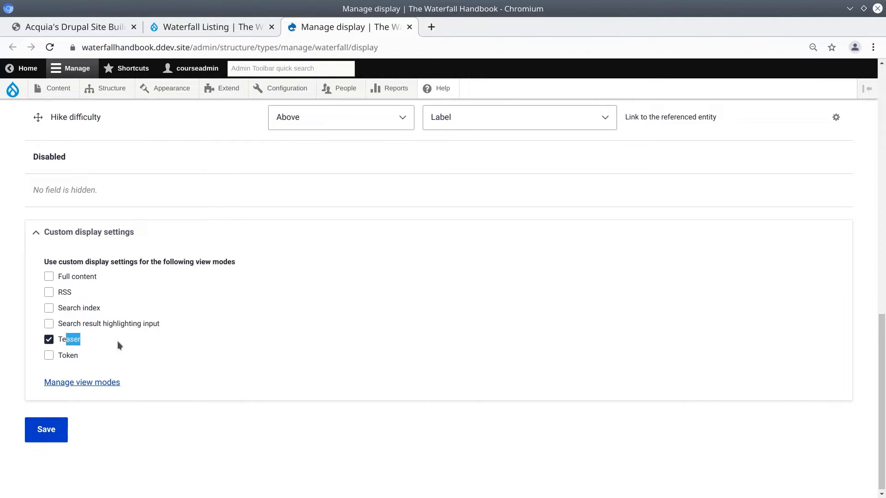
drag(66, 358, 86, 347)
scroll(6, 337, up, 7)
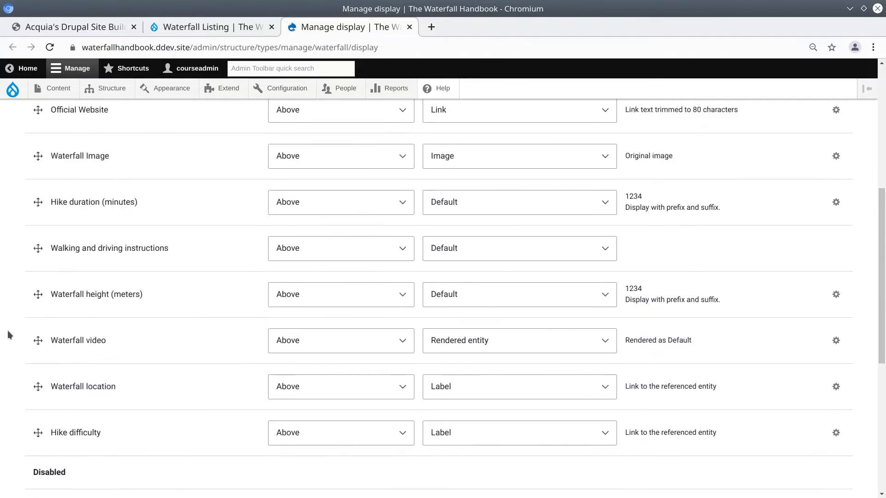
scroll(9, 335, up, 7)
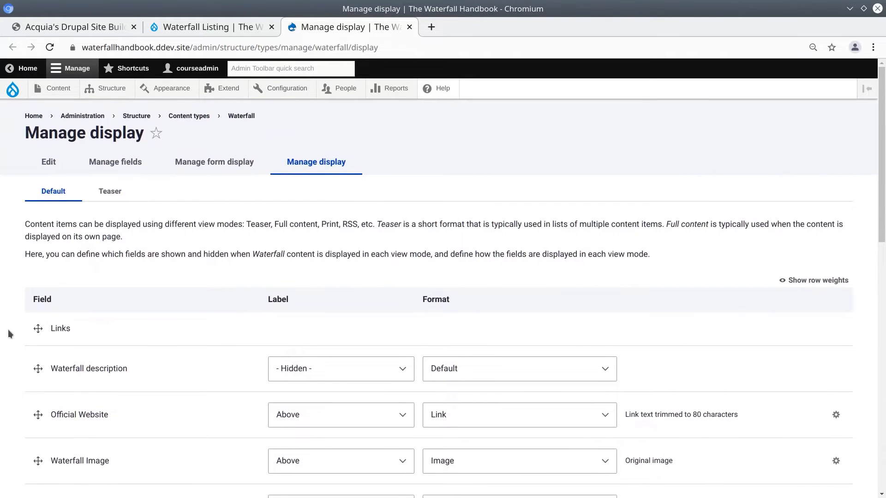
click(121, 191)
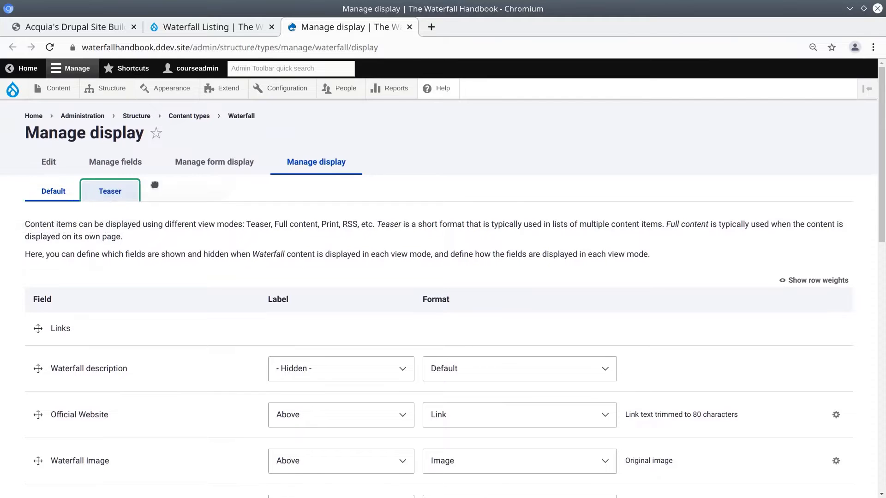
click(53, 191)
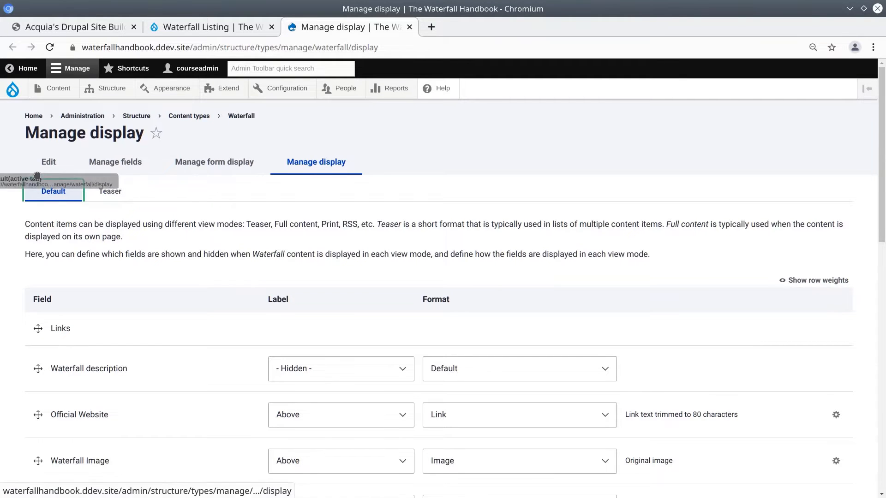
scroll(140, 400, down, 15)
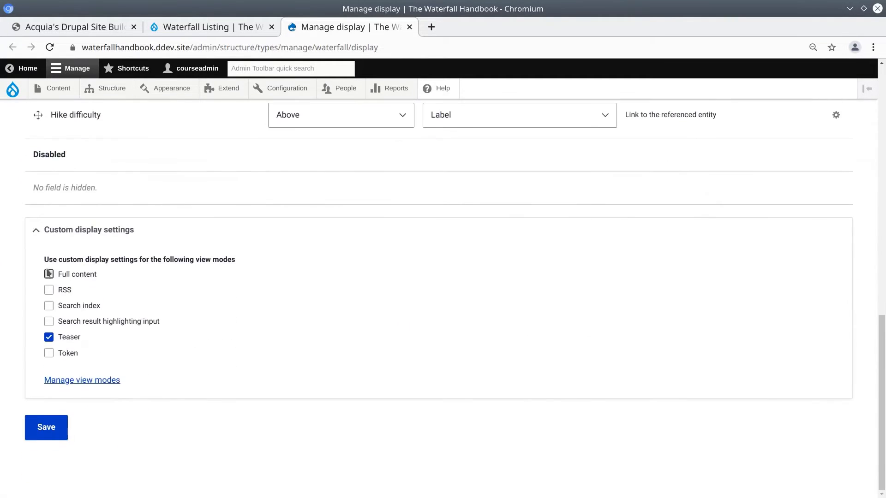
scroll(185, 311, up, 8)
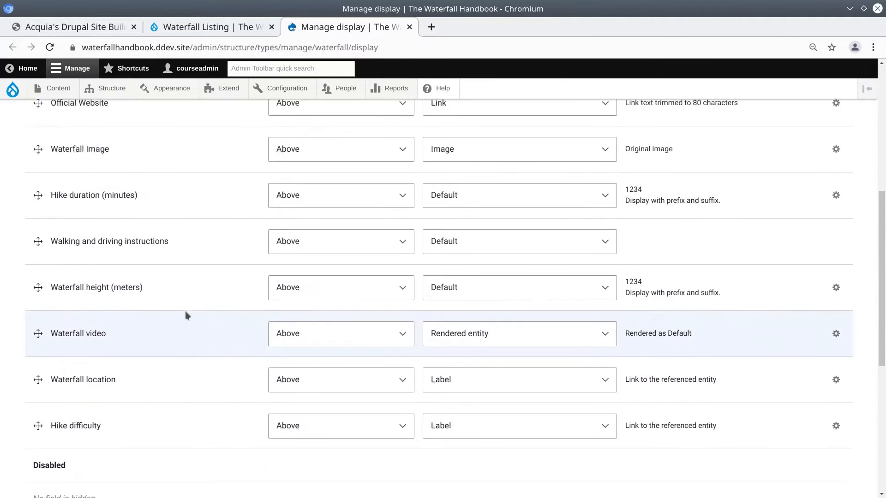
scroll(186, 306, up, 5)
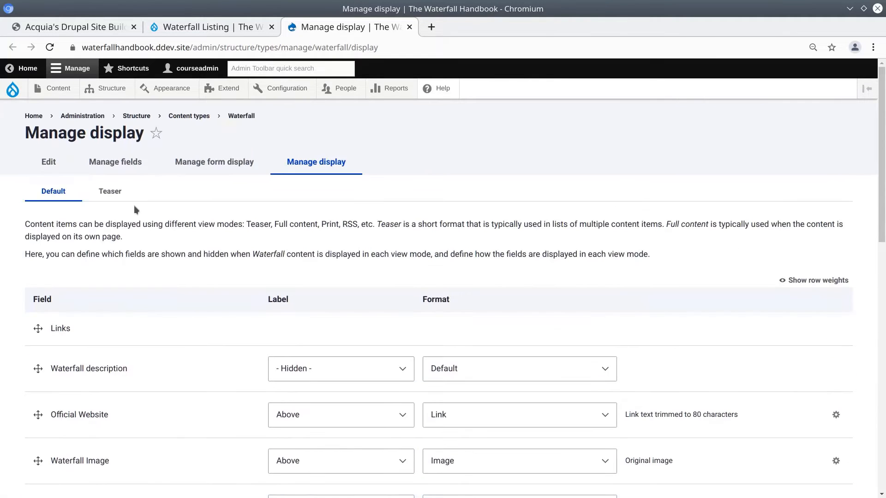
Switch the Waterfall content type's Manage display page to the Teaser view mode
mouse_move(113, 191)
mouse_down()
mouse_move(126, 190)
mouse_move(102, 193)
mouse_up()
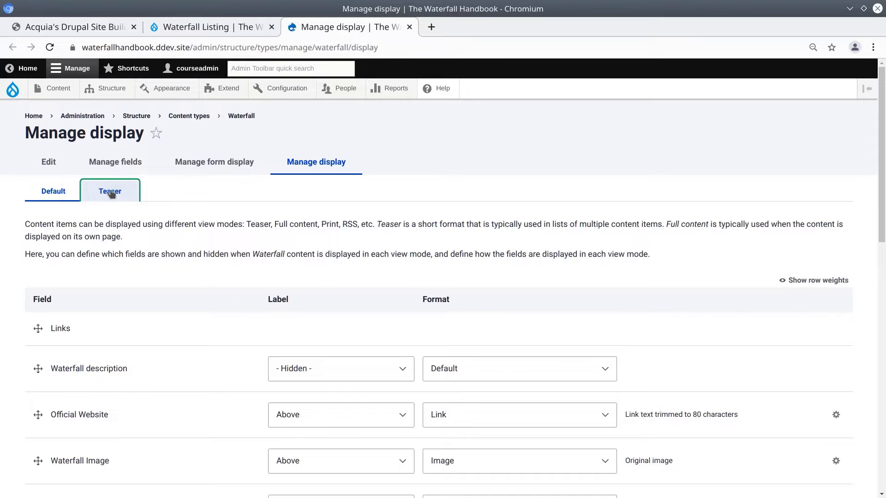
click(110, 193)
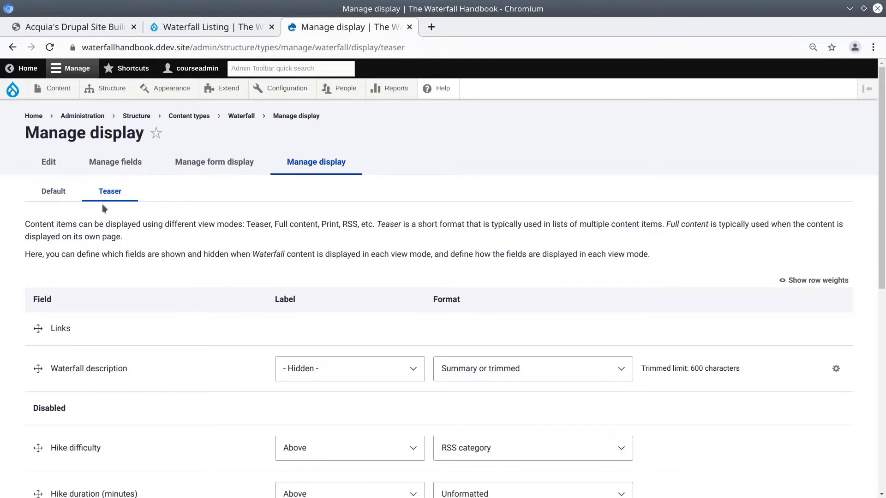
drag(108, 193, 133, 222)
Examine which Waterfall fields are enabled and which are disabled in the Teaser view mode
scroll(92, 249, down, 3)
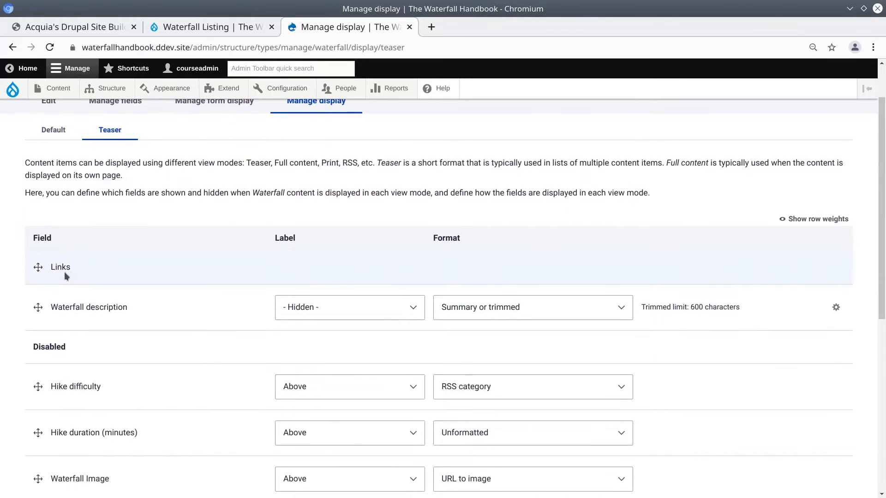
triple_click(66, 306)
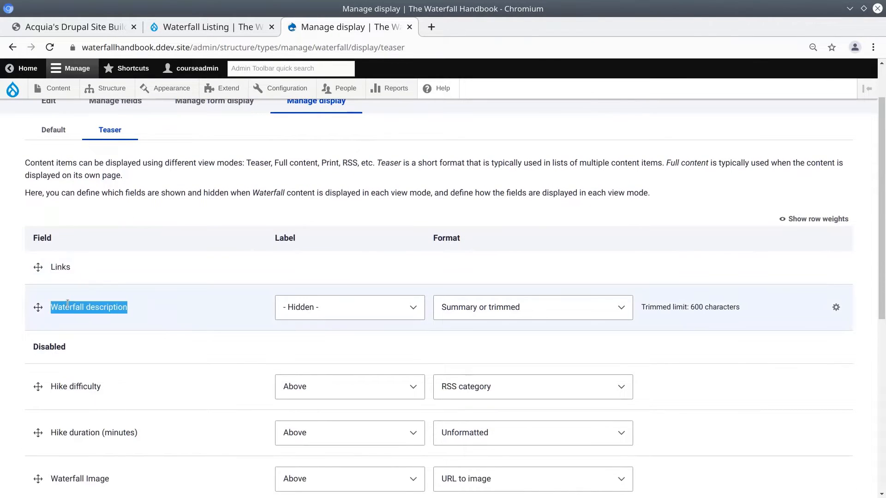
click(73, 324)
scroll(60, 309, down, 3)
drag(34, 280, 132, 439)
click(204, 431)
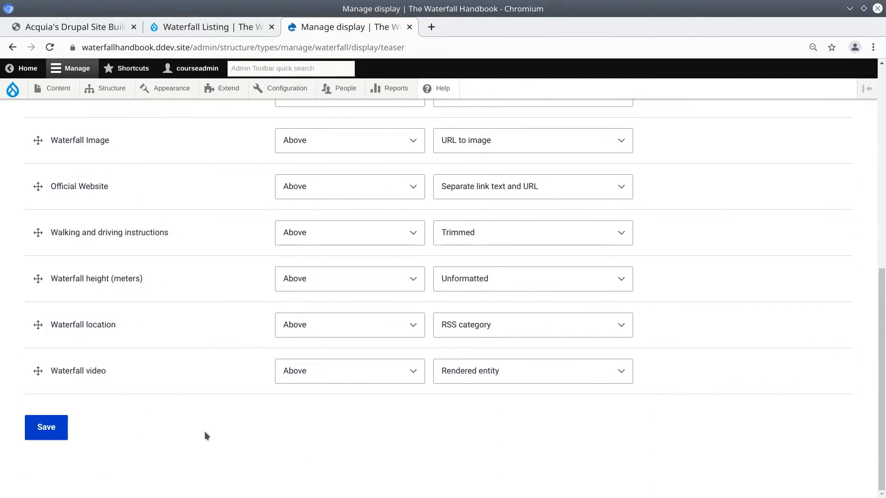
scroll(207, 425, up, 5)
scroll(208, 424, up, 4)
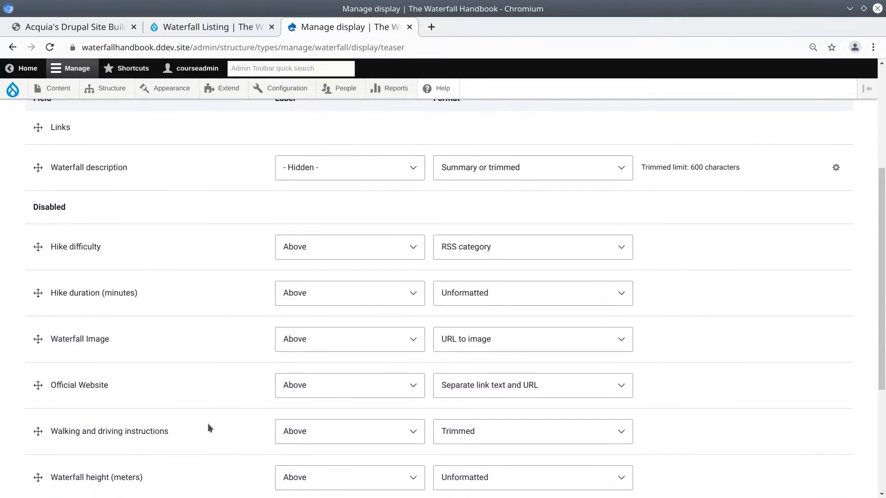
scroll(208, 424, up, 2)
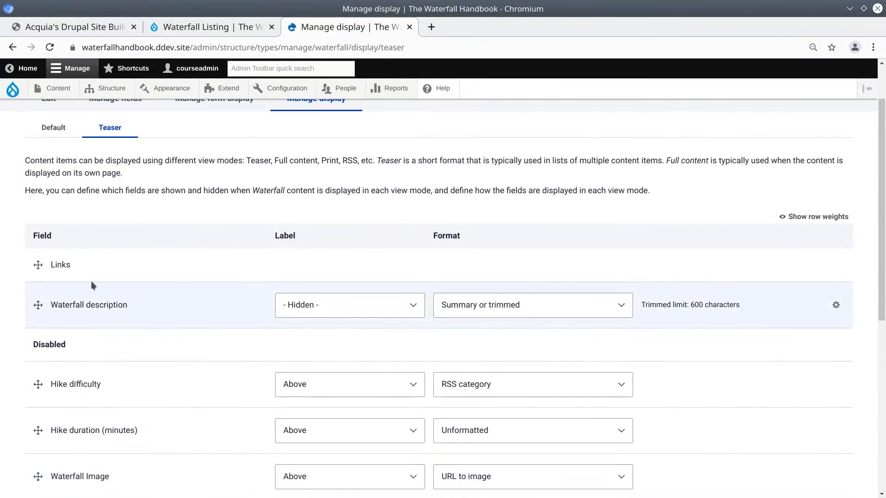
Review the label display choices of the Waterfall description field, keeping it set to Hidden
double_click(61, 265)
double_click(82, 305)
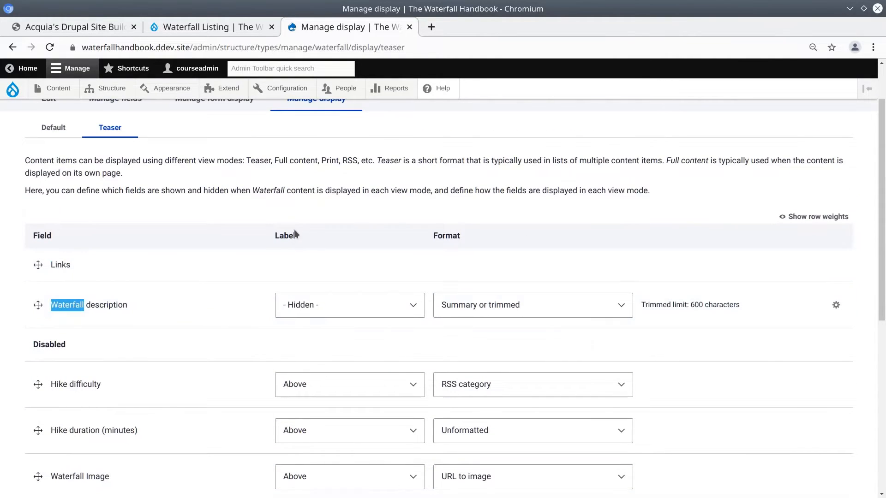
double_click(292, 235)
click(334, 305)
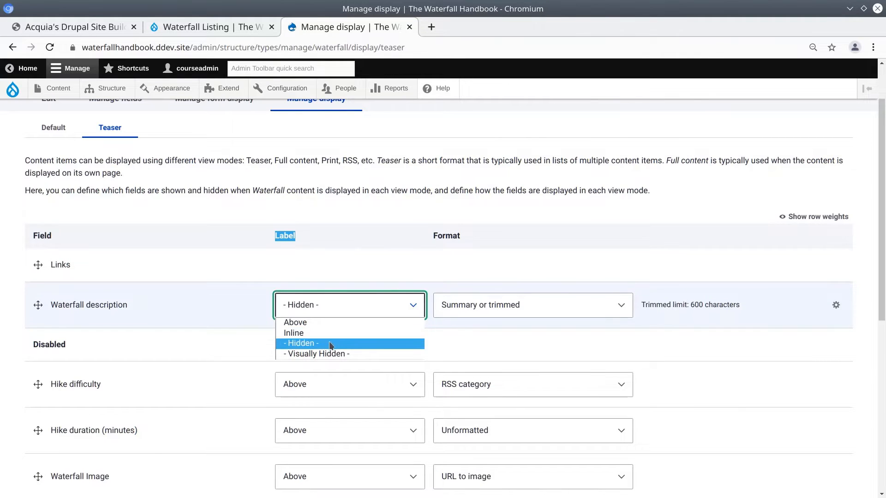
click(362, 344)
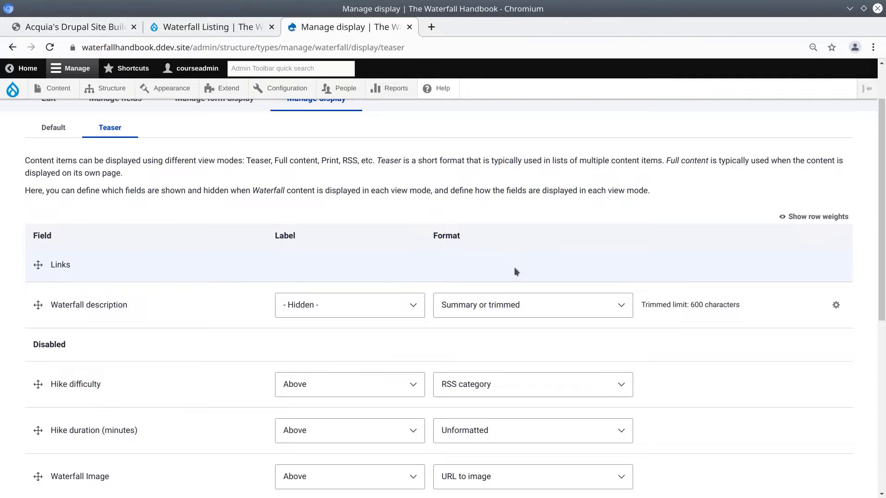
Compare the format options offered for the Waterfall description, Hike difficulty, Hike duration (minutes) and Waterfall Image fields without changing any
click(553, 305)
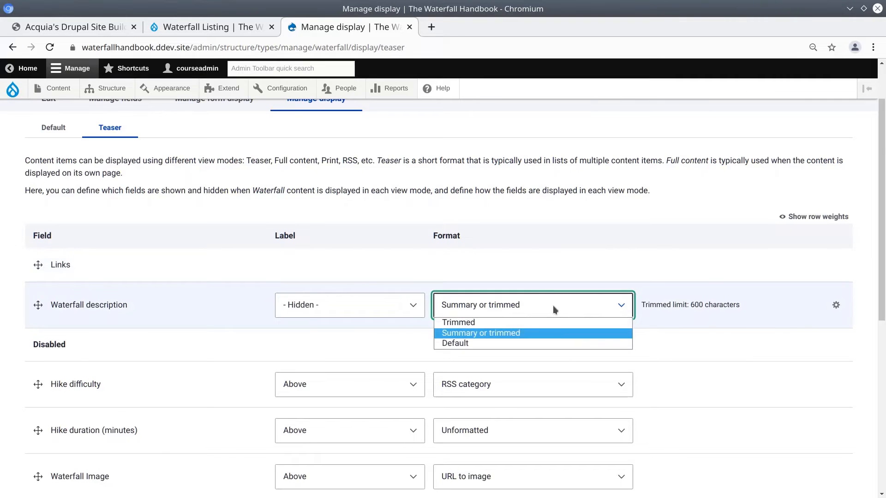
click(552, 306)
click(553, 305)
click(554, 307)
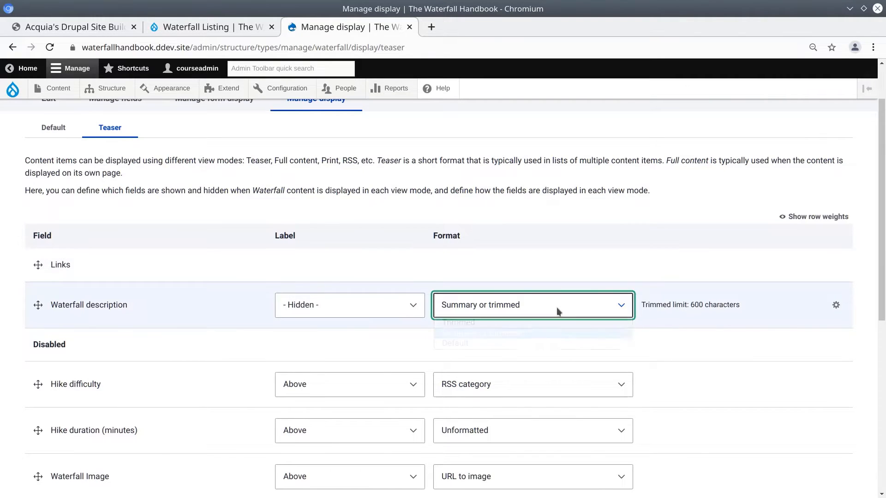
scroll(669, 361, down, 1)
click(575, 350)
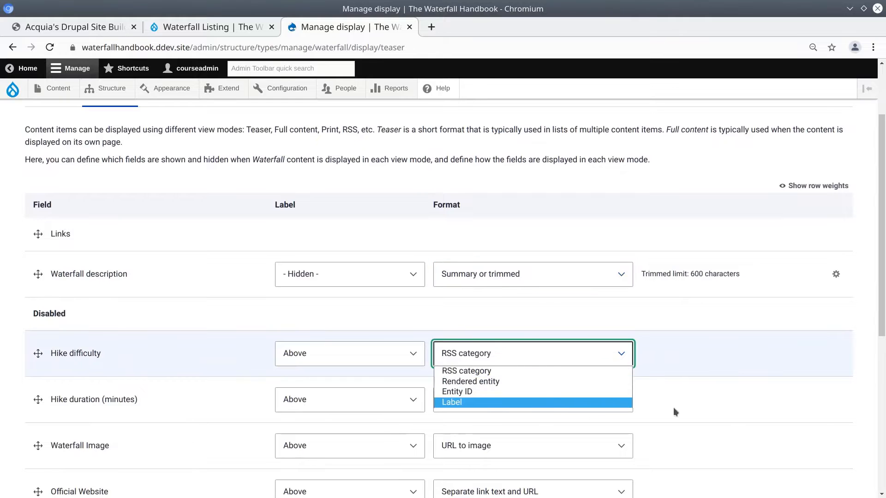
click(730, 411)
scroll(720, 406, down, 3)
click(586, 309)
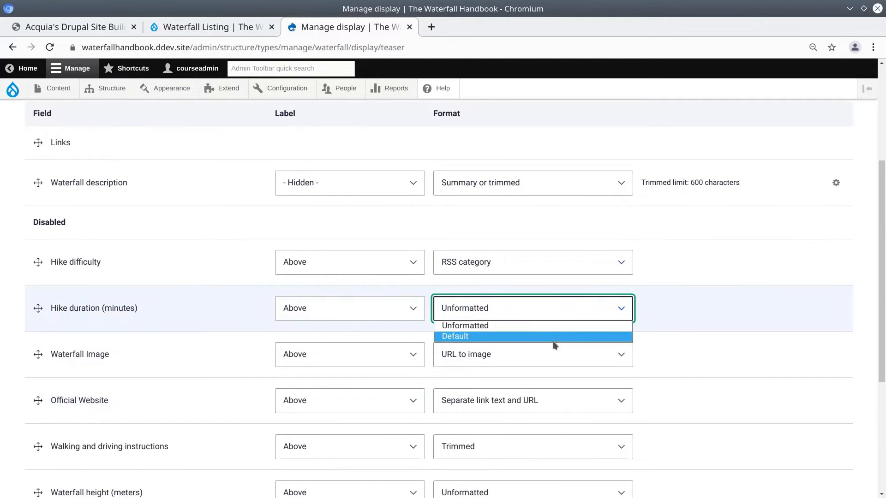
click(716, 359)
click(584, 356)
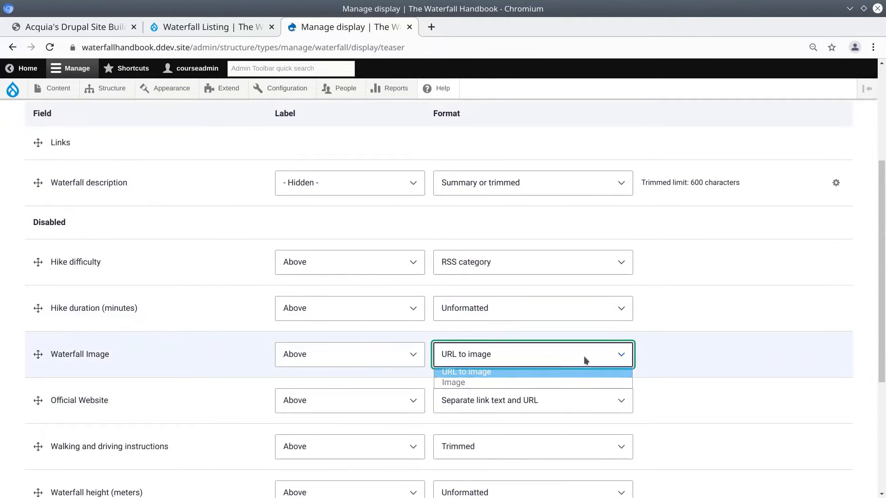
click(726, 361)
Go back over the Links and Waterfall description fields at the start of the Teaser field list
scroll(588, 318, up, 4)
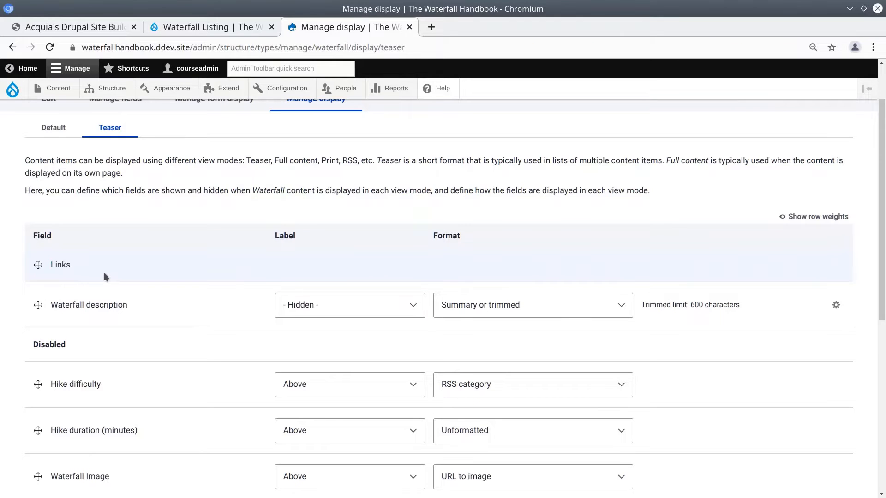
triple_click(83, 306)
double_click(62, 265)
double_click(65, 305)
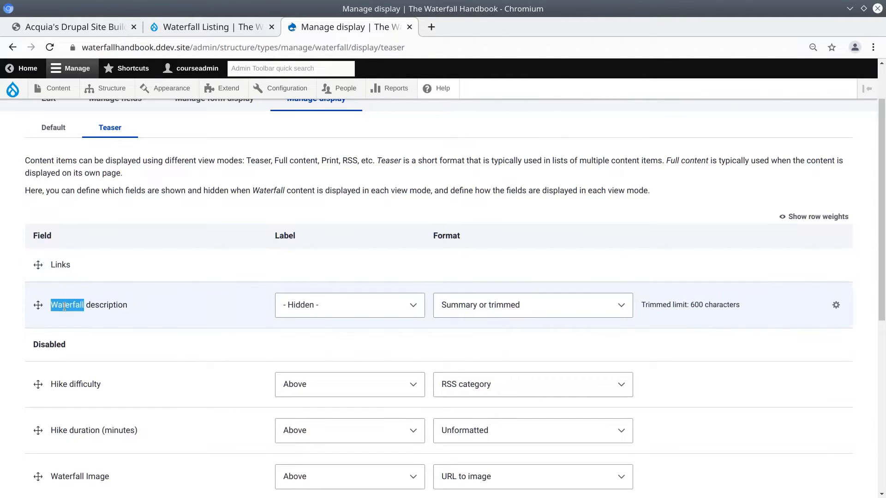
drag(65, 305, 89, 306)
click(103, 306)
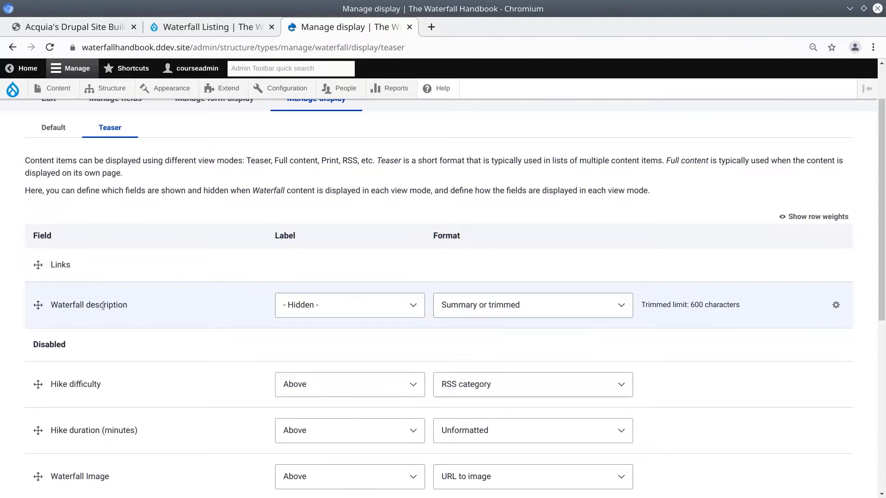
double_click(71, 266)
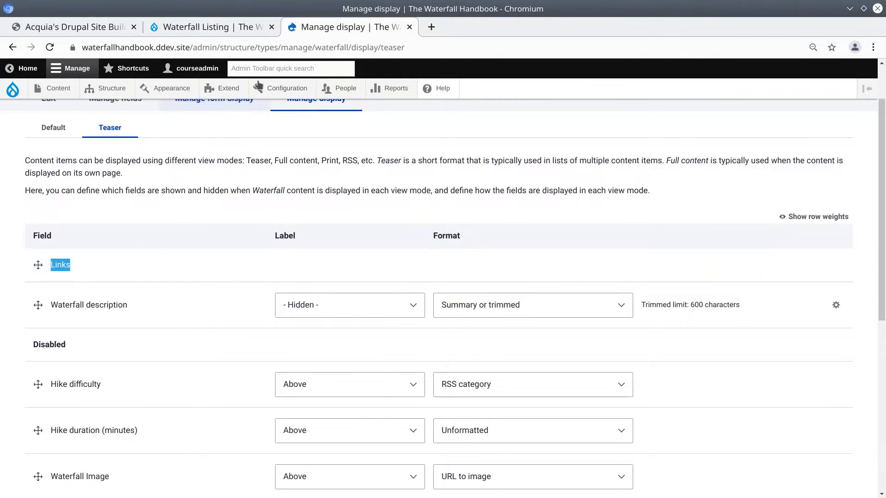
Switch to the Waterfall Listing page and examine how the Dawson Falls and Huka Falls teasers are displayed
click(237, 28)
scroll(134, 267, down, 7)
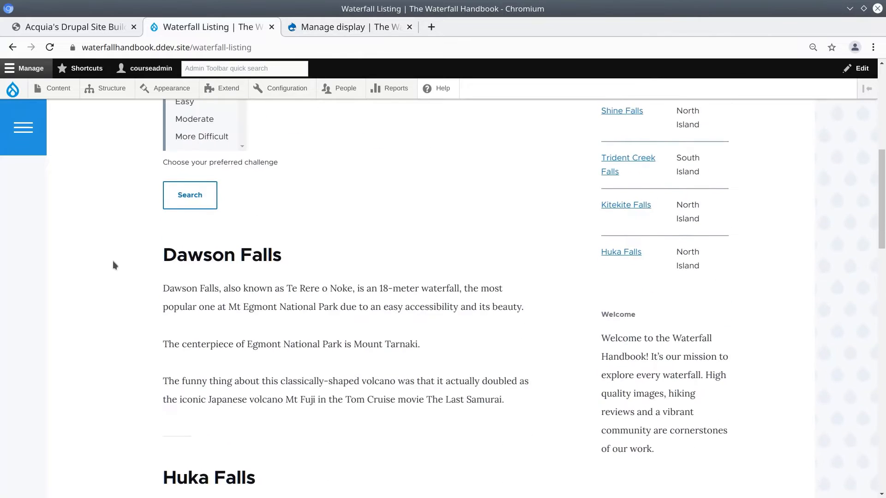
drag(164, 167, 501, 326)
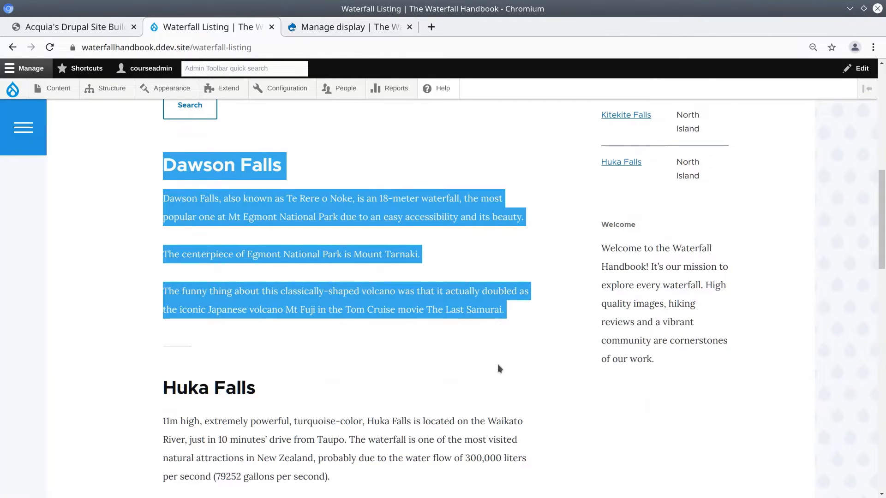
scroll(116, 331, down, 3)
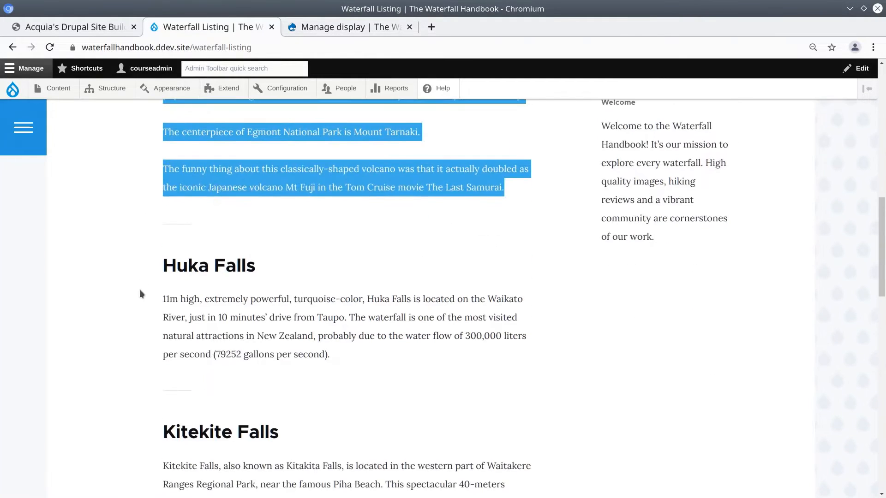
drag(137, 262, 414, 387)
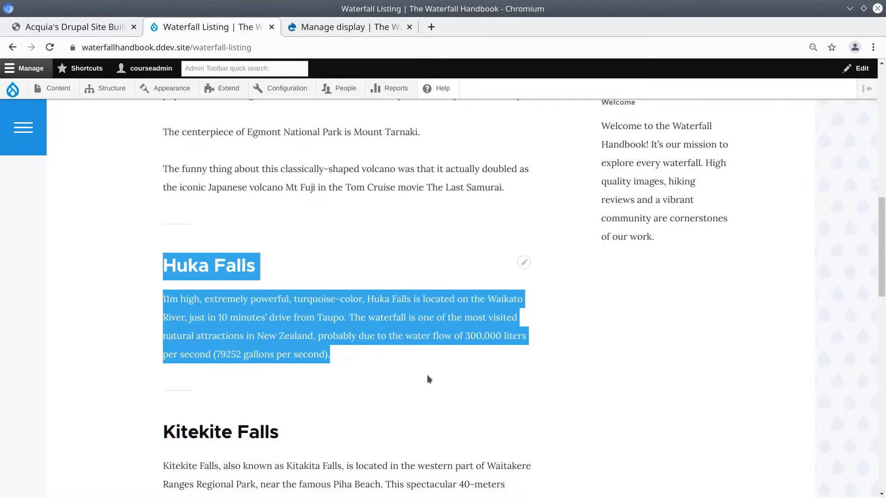
click(151, 337)
scroll(113, 337, down, 1)
scroll(115, 336, up, 5)
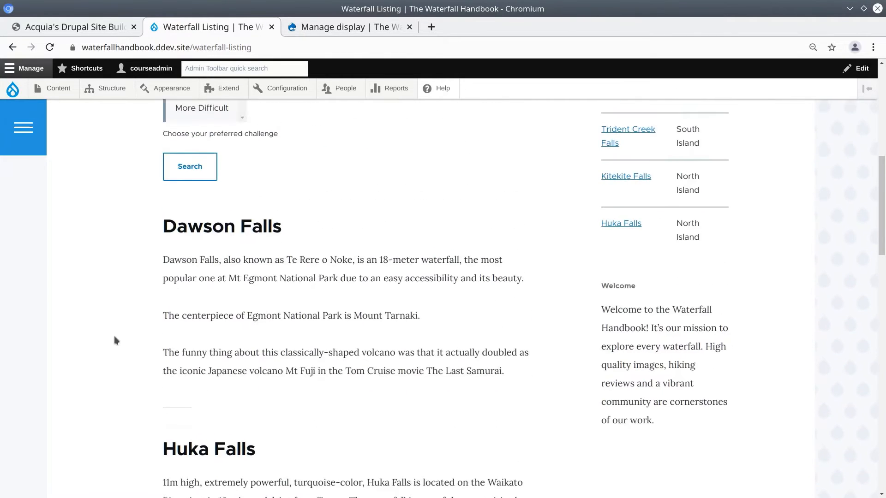
Inspect the title and description of the Dawson Falls teaser in the listing again
scroll(115, 336, down, 1)
drag(161, 195, 467, 359)
click(467, 359)
scroll(148, 326, up, 1)
drag(153, 233, 495, 370)
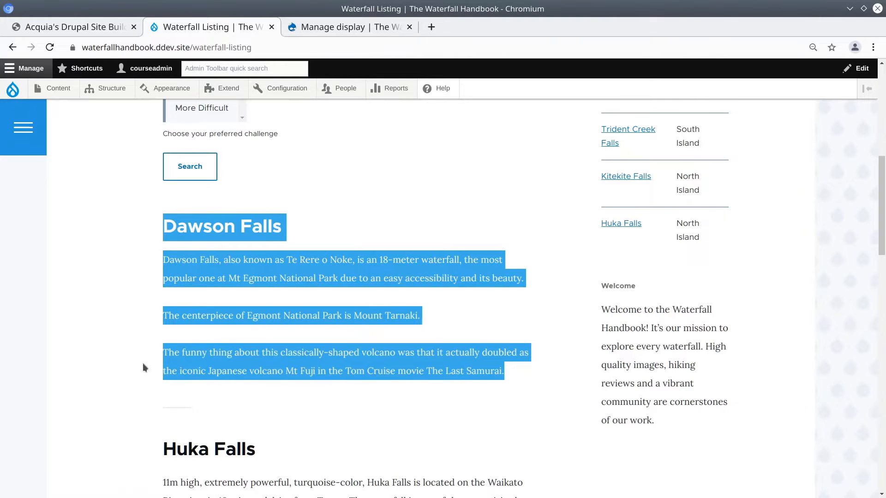
click(130, 352)
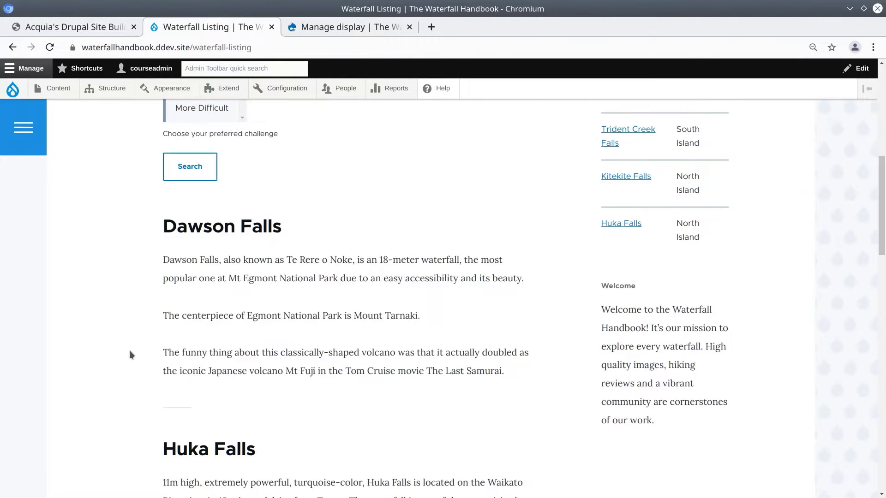
Return to the Manage display page, open the Appearance administration page in a new browser tab and switch to it
click(351, 28)
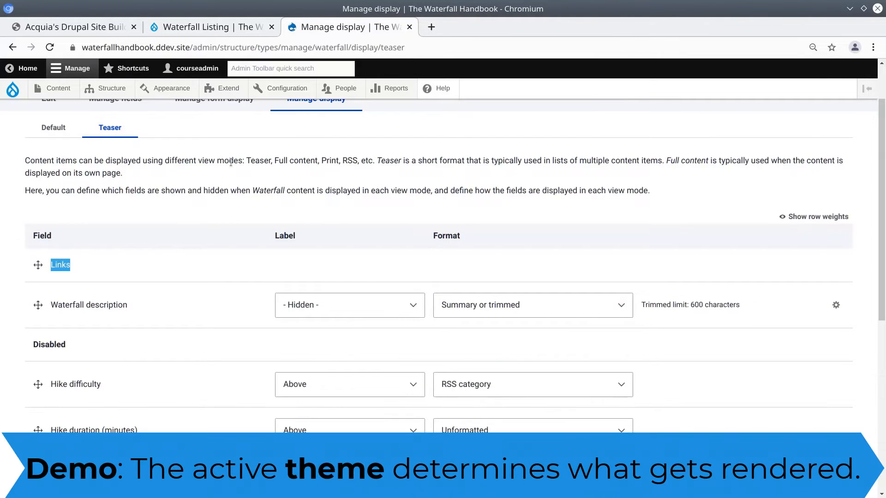
click(231, 162)
right_click(175, 89)
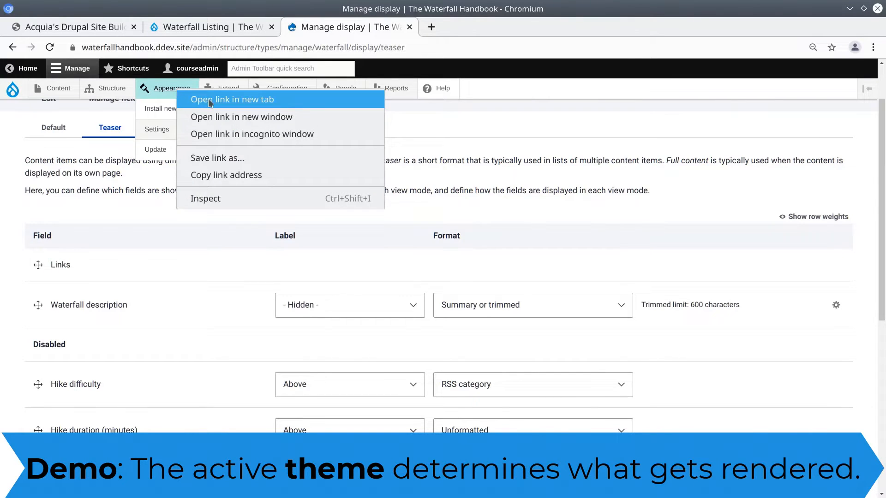
click(209, 100)
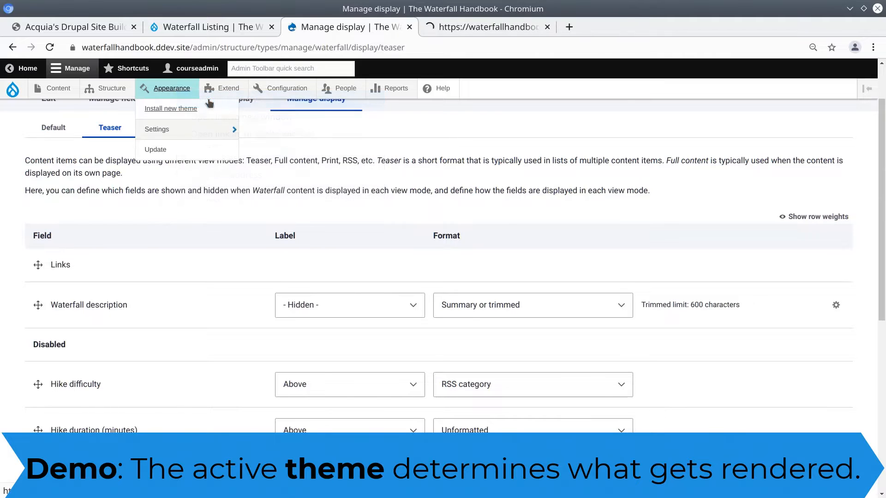
click(454, 30)
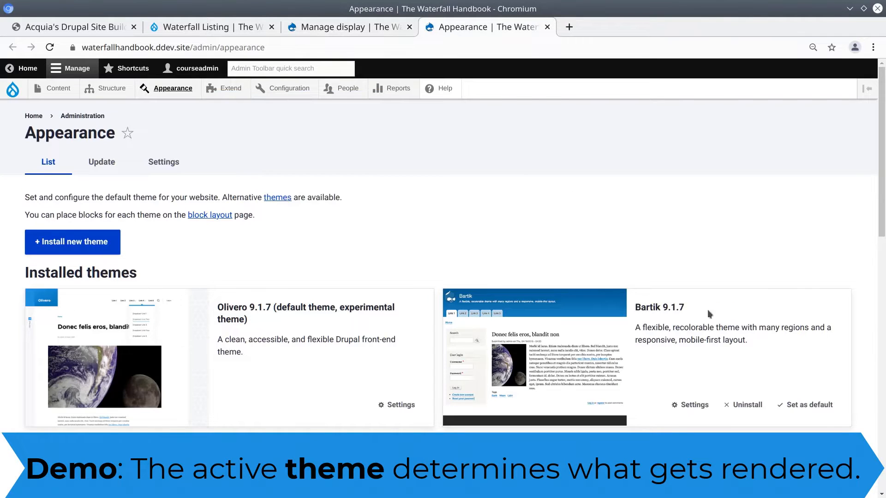
Set Bartik 9.1.7 as the site's default theme and read the resulting status message
triple_click(718, 330)
click(788, 398)
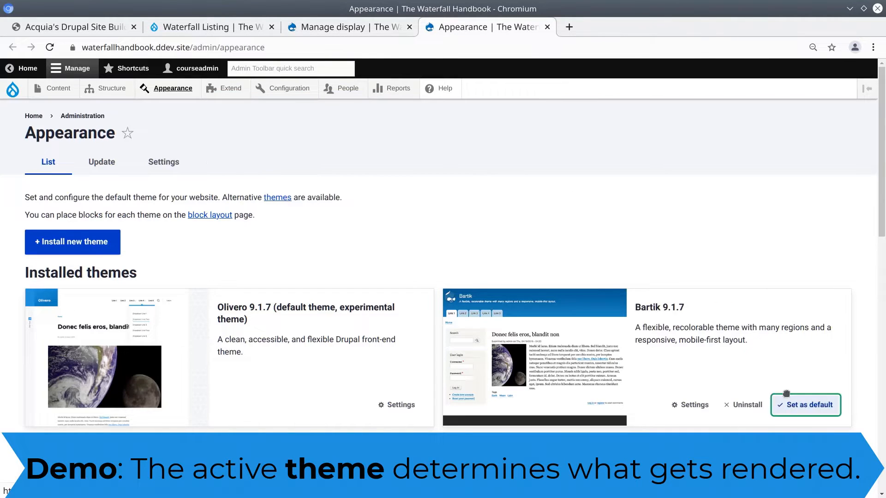
click(810, 405)
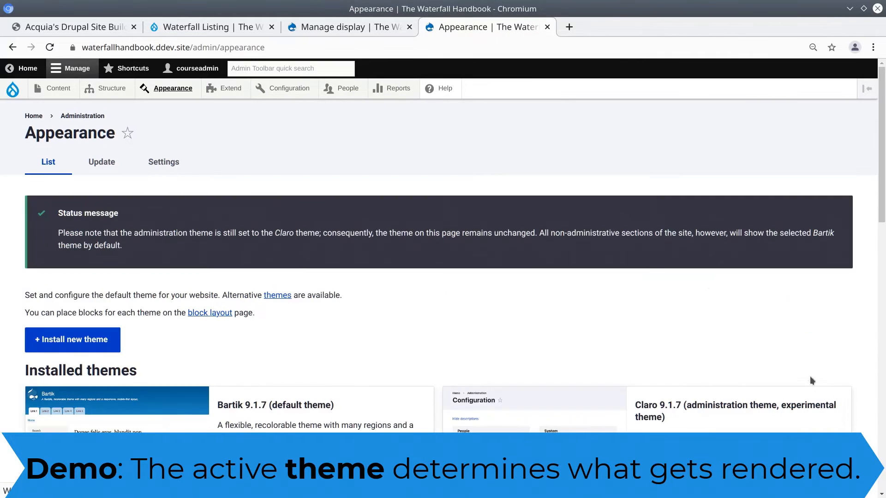
triple_click(103, 233)
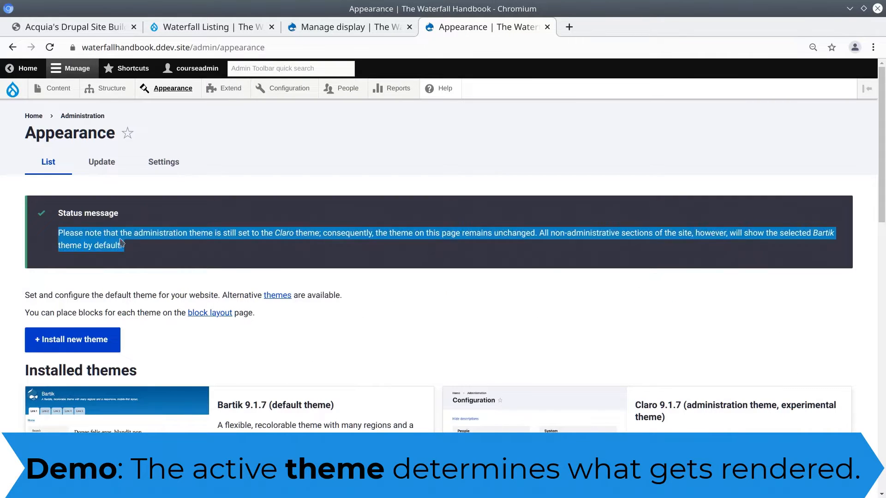
click(138, 247)
Open the site's home page in a new browser tab and switch to it
right_click(30, 119)
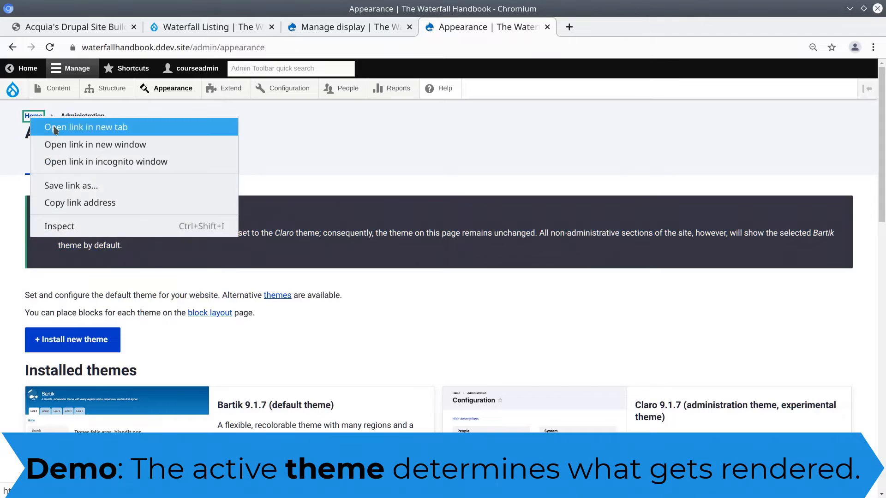
click(50, 126)
click(603, 27)
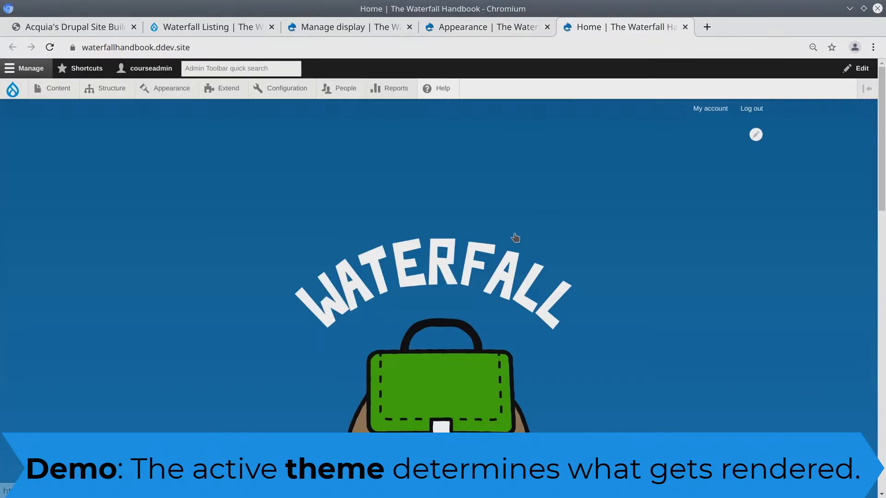
Open the Waterfall listing page from the home page and examine how the waterfall teasers render in the Bartik theme
scroll(395, 294, down, 10)
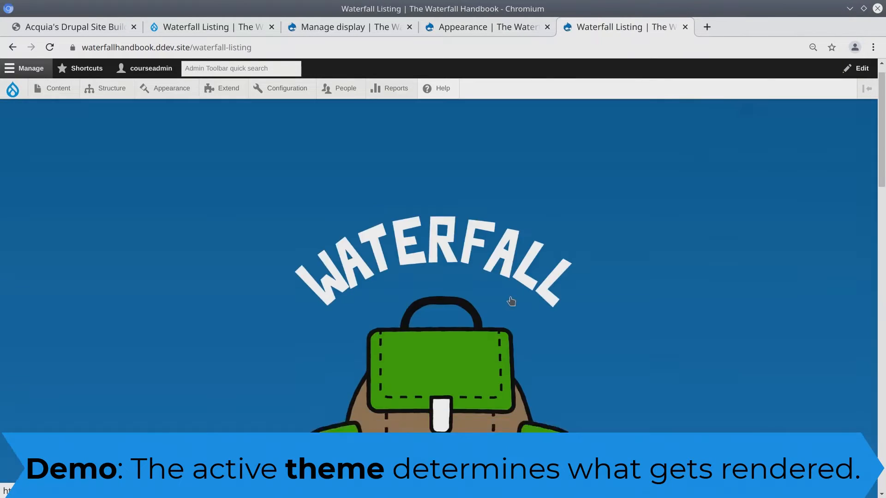
scroll(527, 290, down, 13)
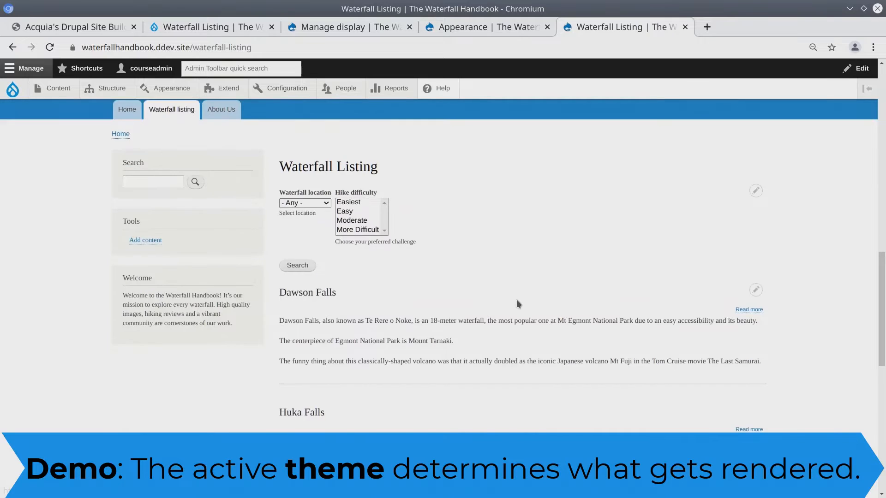
scroll(519, 301, down, 3)
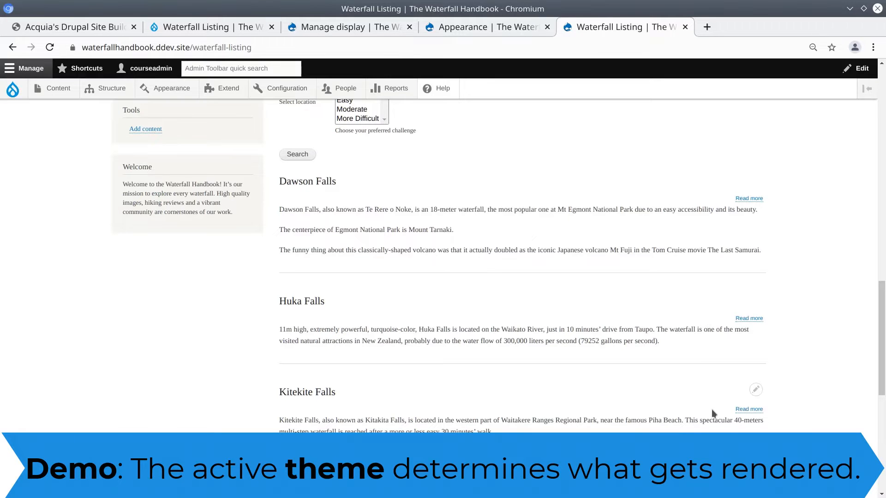
scroll(628, 379, up, 10)
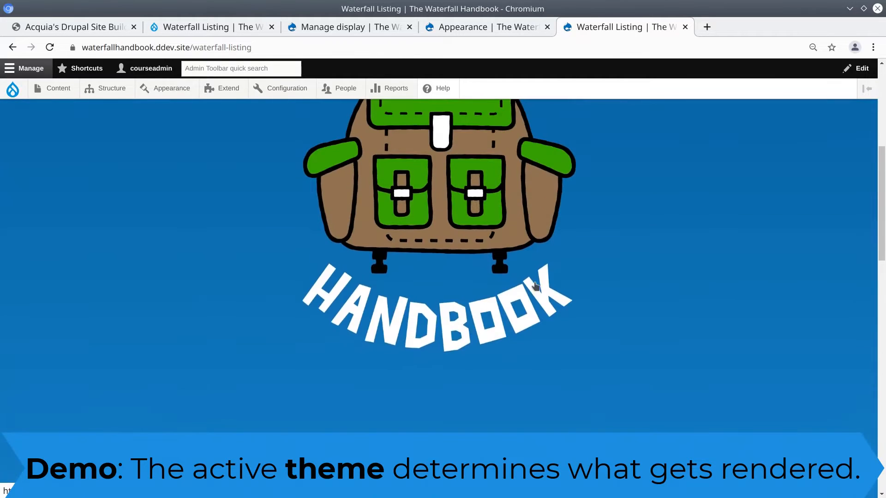
Return to the home page, look over its Bartik banner and close that browser tab
click(536, 287)
scroll(457, 263, down, 5)
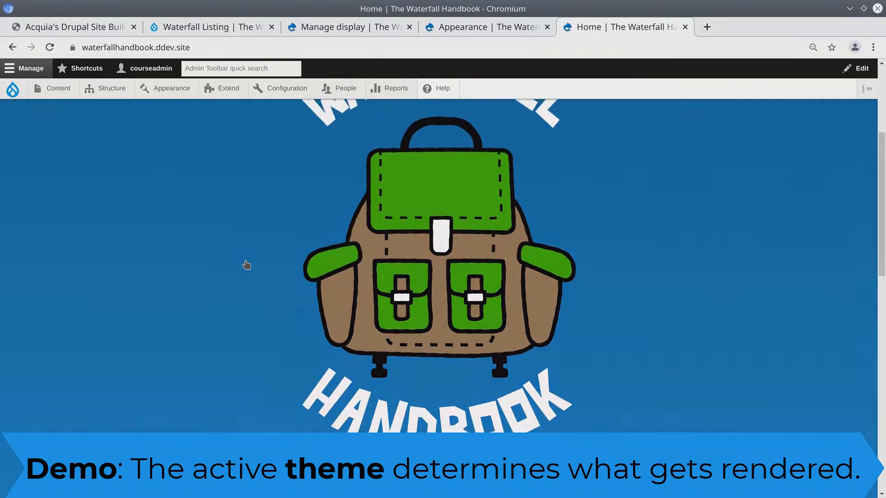
scroll(252, 256, up, 5)
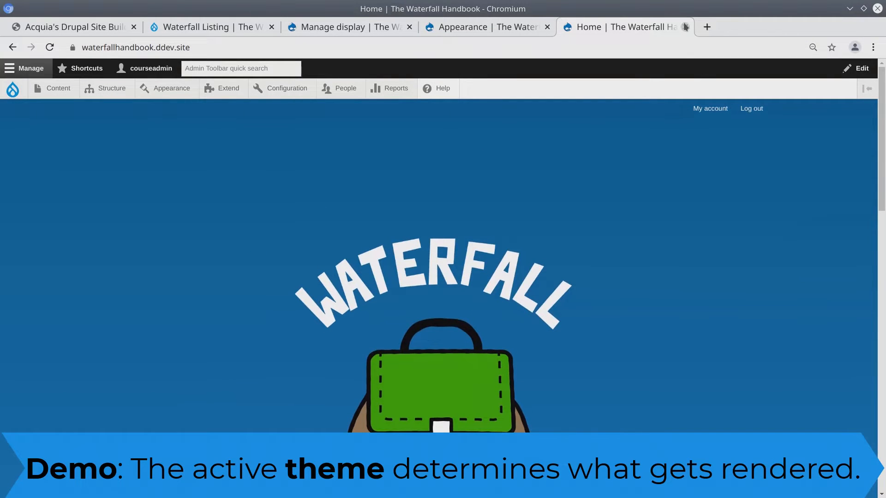
click(685, 26)
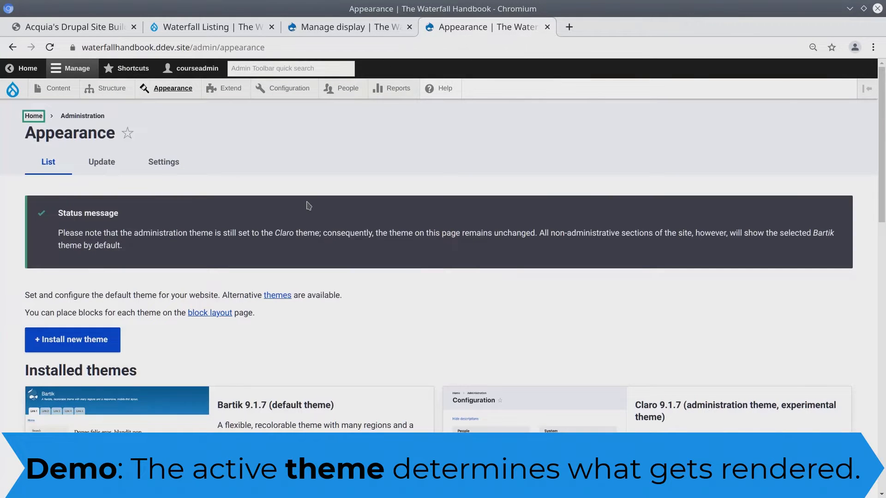
Set Olivero 9.1.7 as the site's default theme on the Appearance page
scroll(309, 206, down, 3)
triple_click(227, 402)
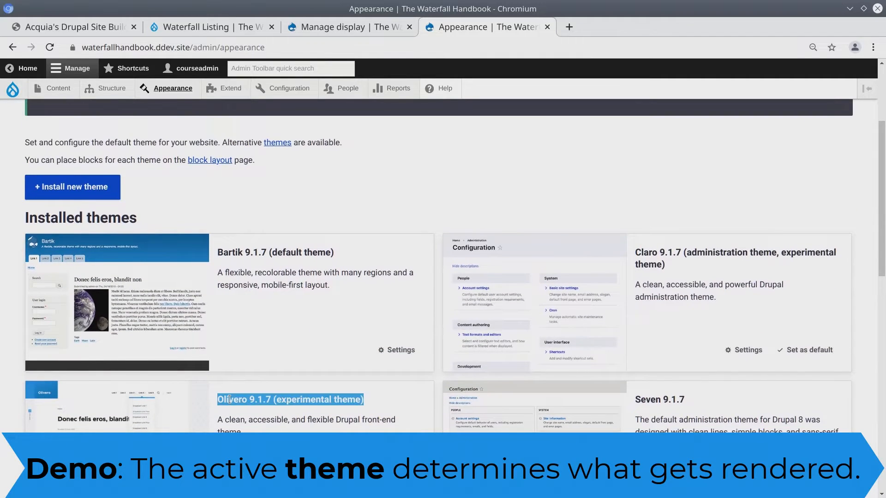
scroll(230, 408, down, 2)
click(398, 411)
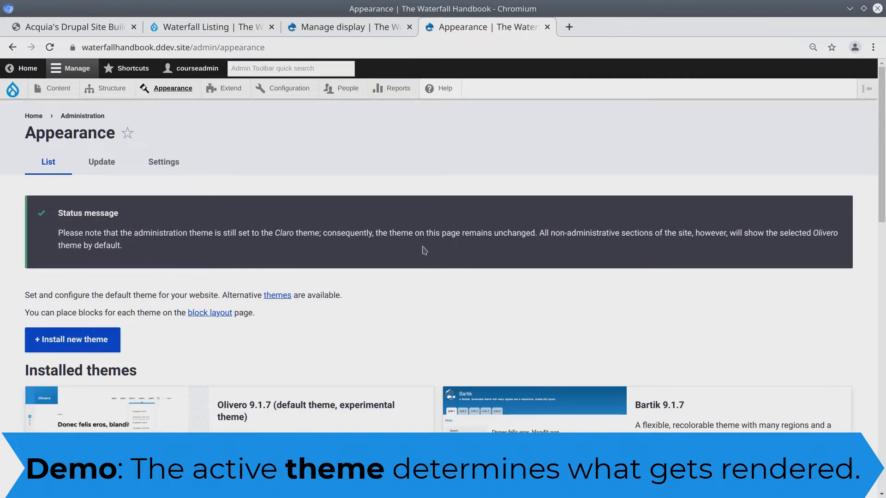
Check Olivero's entry among the installed themes and close the Appearance browser tab
scroll(423, 246, down, 2)
scroll(425, 249, up, 2)
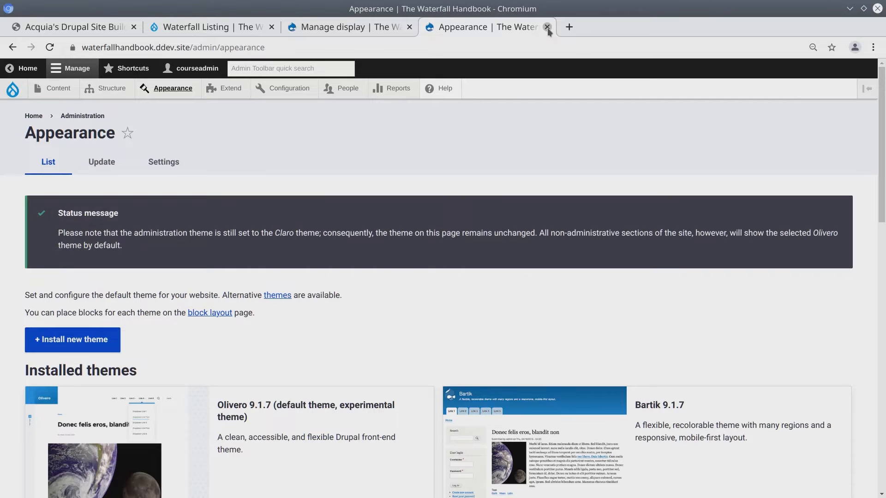
scroll(353, 294, down, 3)
triple_click(240, 287)
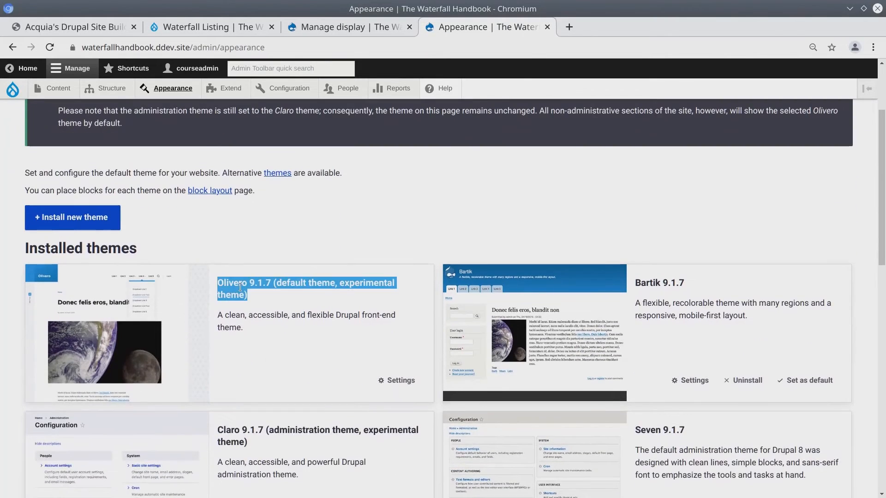
click(272, 357)
scroll(301, 360, up, 3)
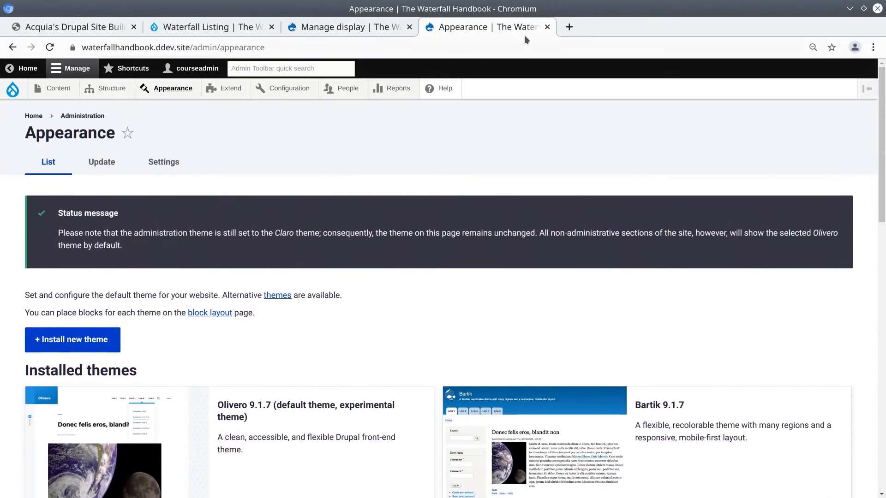
click(547, 27)
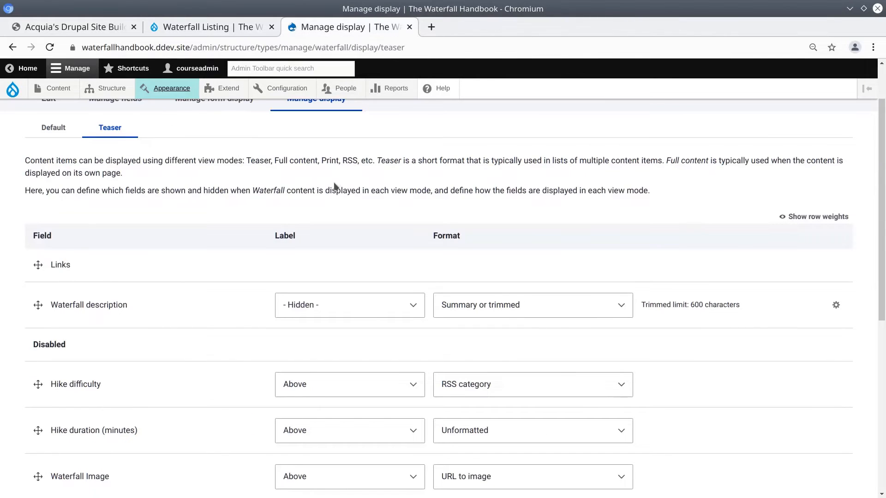
In the Waterfall Teaser display, move Links to the Disabled section and enable Waterfall Image above Waterfall description
scroll(342, 191, up, 2)
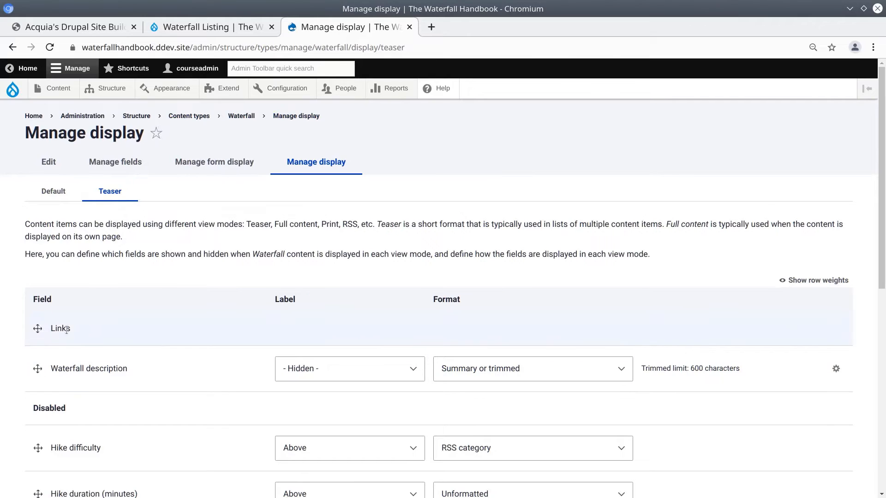
drag(38, 329, 40, 409)
scroll(143, 403, down, 8)
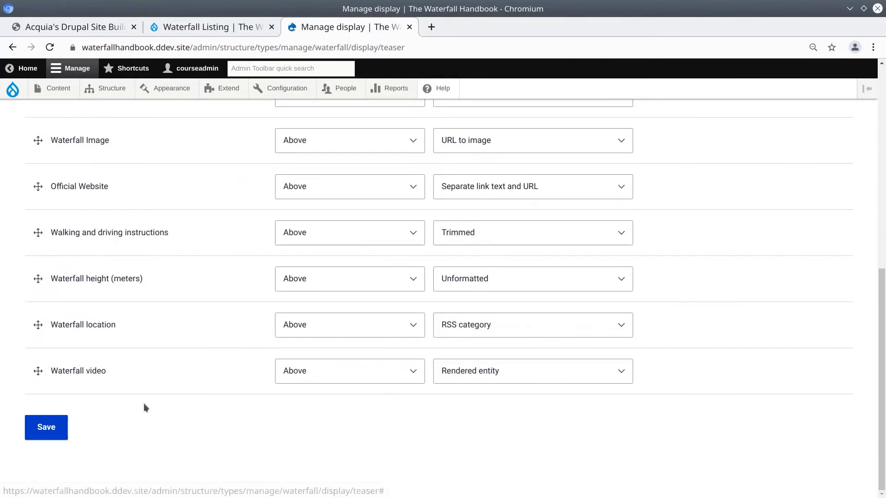
scroll(150, 406, up, 8)
scroll(150, 406, down, 3)
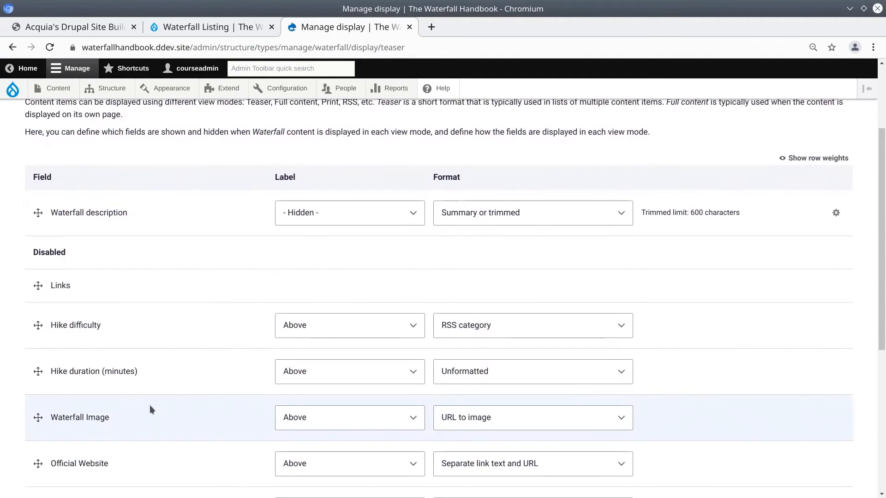
drag(38, 418, 35, 221)
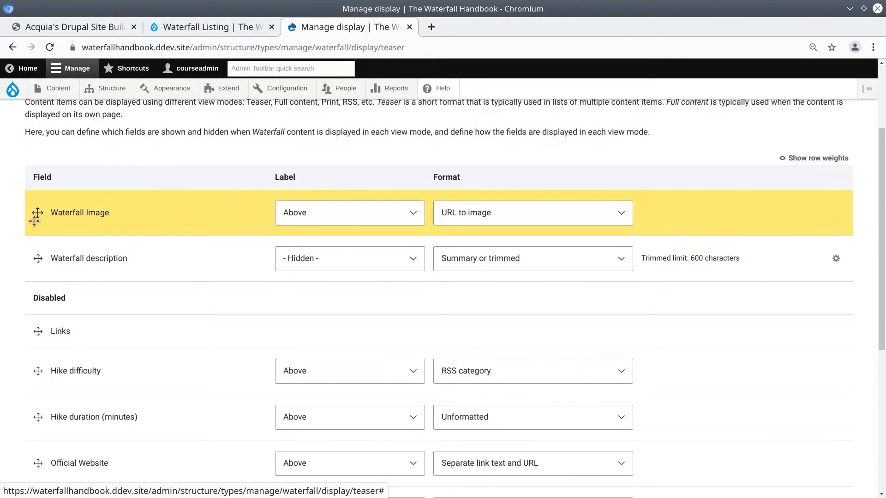
drag(34, 222, 34, 222)
Set the Waterfall Image field's label to Hidden and keep Image as its format
scroll(147, 370, up, 12)
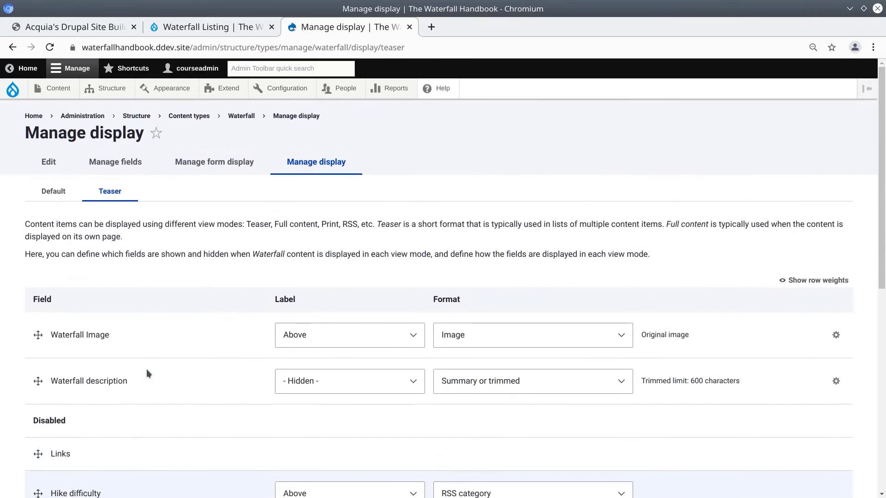
scroll(178, 292, down, 1)
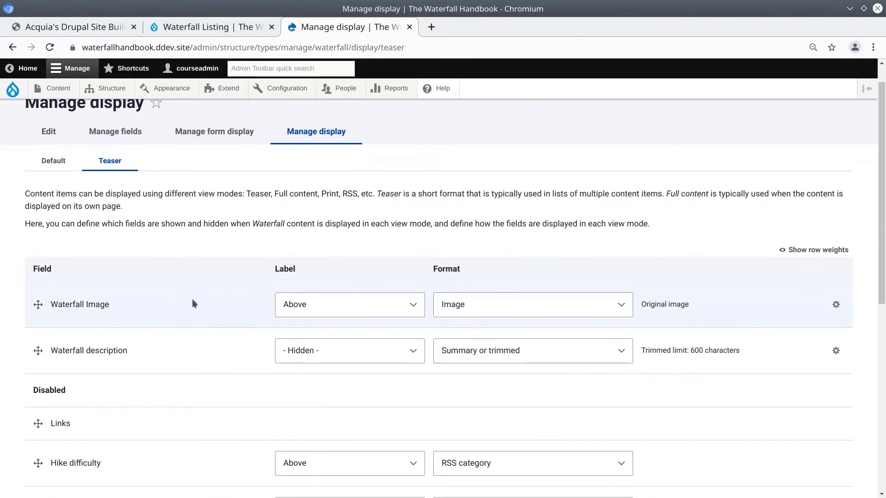
click(334, 302)
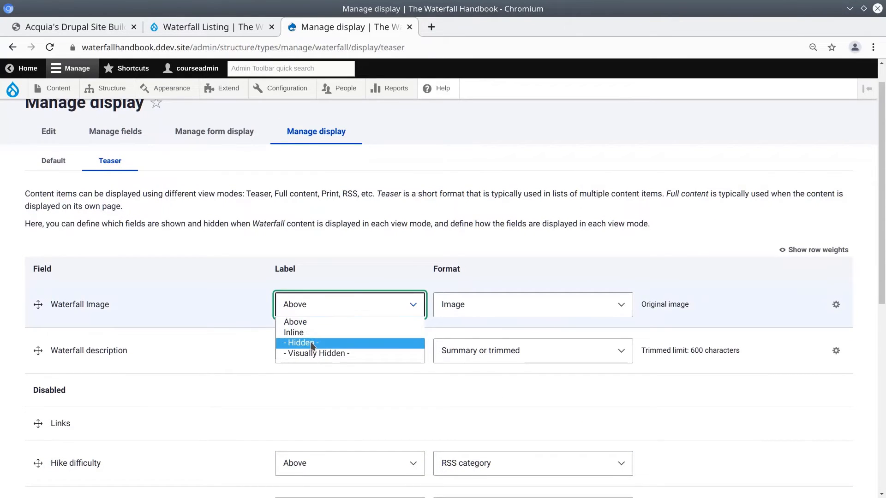
click(312, 345)
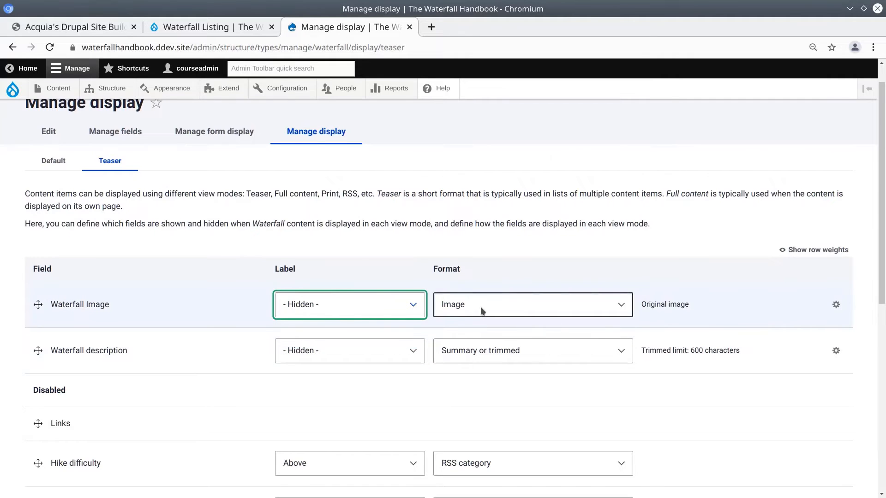
click(482, 310)
click(475, 333)
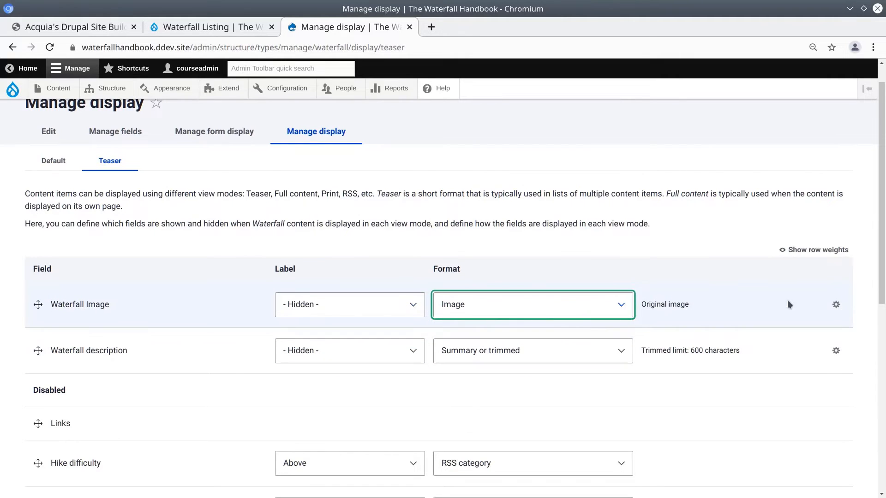
Set the Waterfall Image format to the Thumbnail (100×100) image style, link the image to Content and update the settings
click(836, 303)
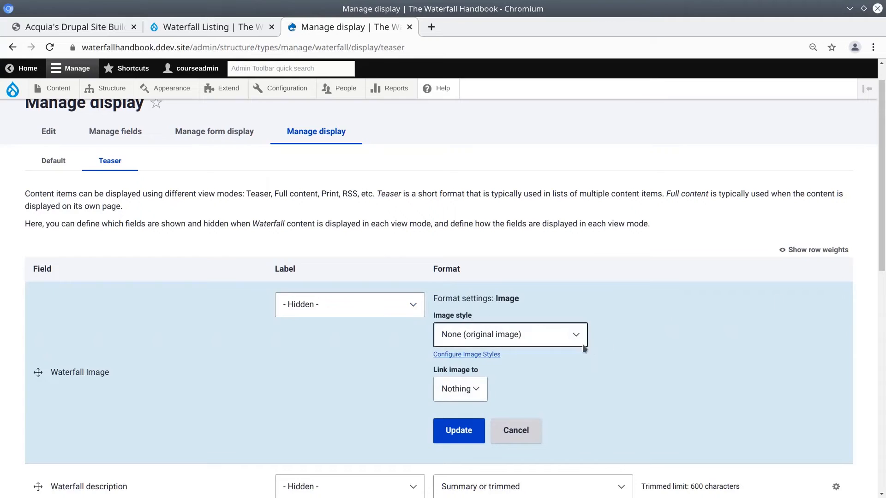
click(552, 330)
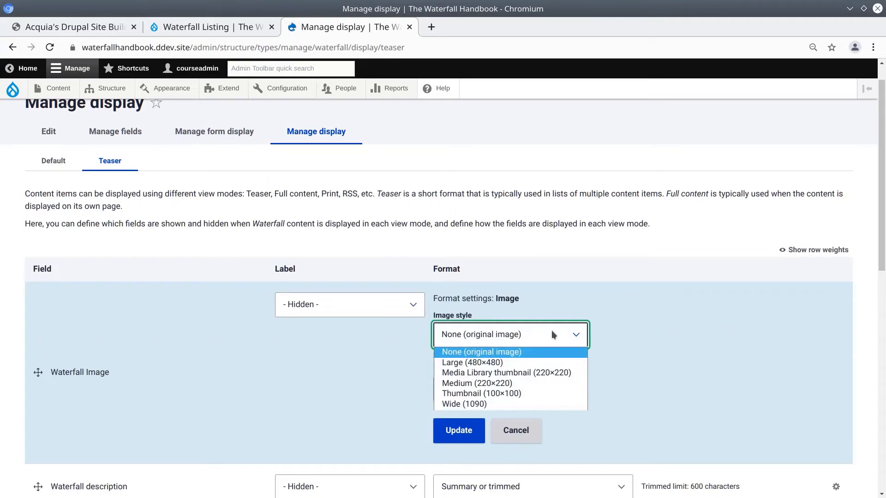
click(509, 394)
click(470, 394)
click(463, 415)
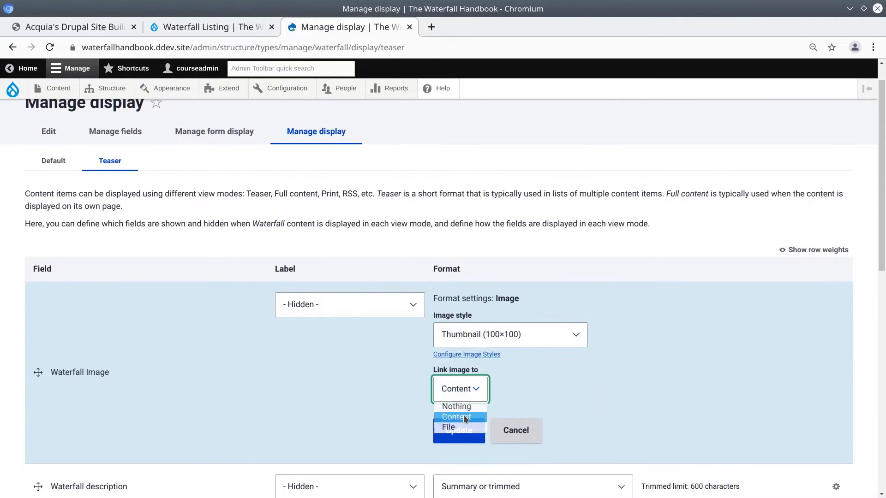
click(460, 431)
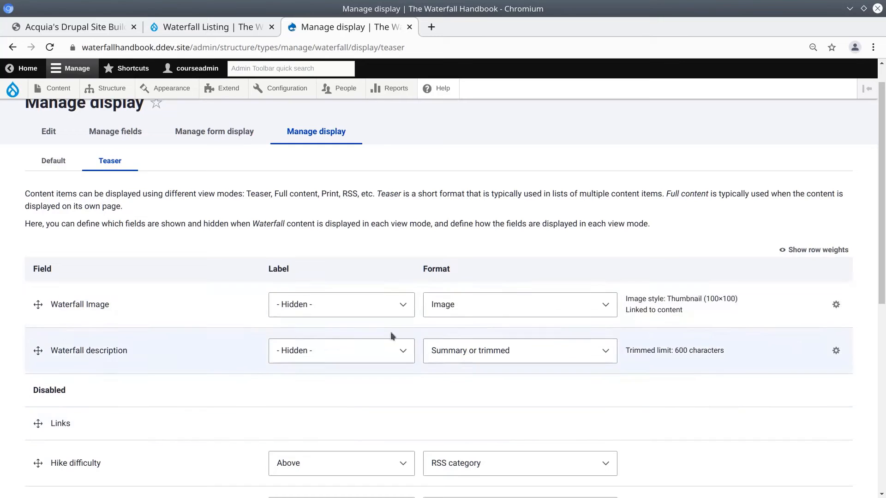
Review the enabled Waterfall Image and Waterfall description fields and save the Teaser display settings
double_click(95, 302)
triple_click(687, 297)
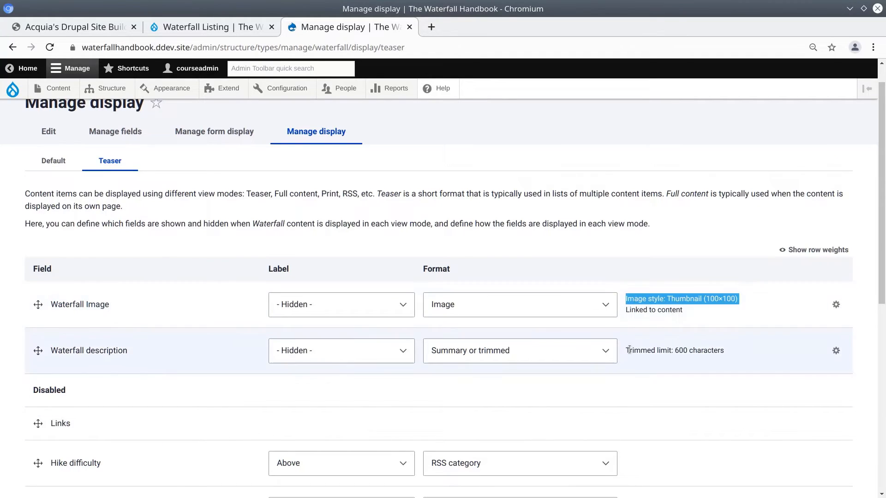
triple_click(124, 362)
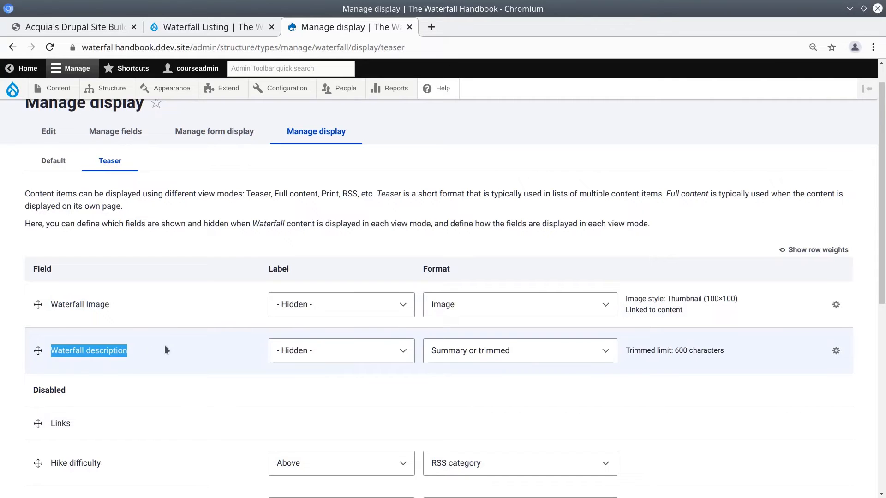
scroll(166, 346, down, 5)
scroll(168, 346, down, 4)
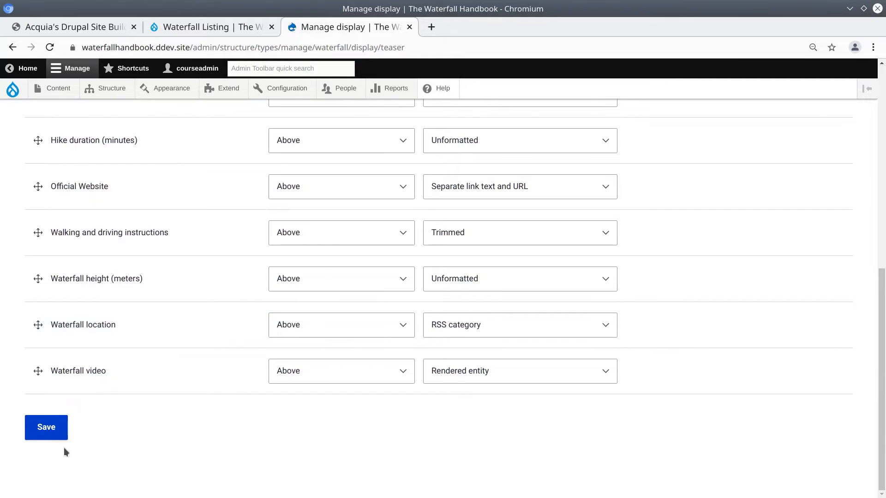
click(54, 435)
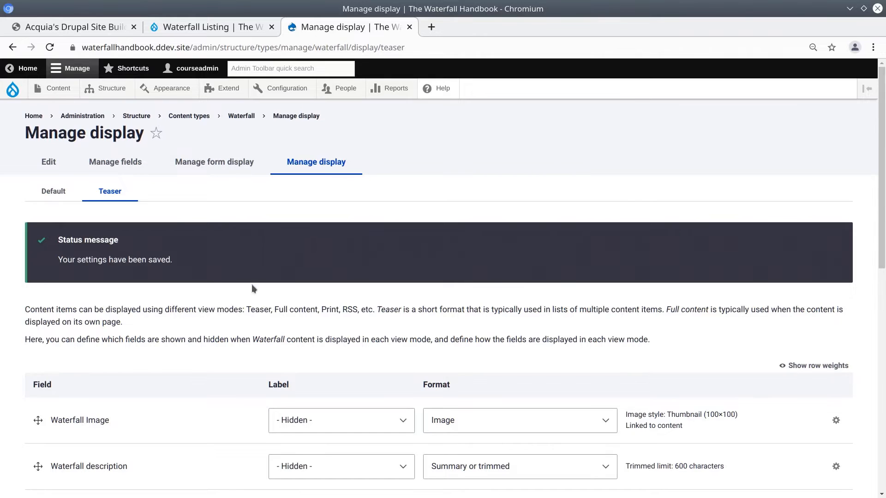
Switch to the Waterfall Listing browser tab and reload the page to apply the saved Teaser settings
click(210, 27)
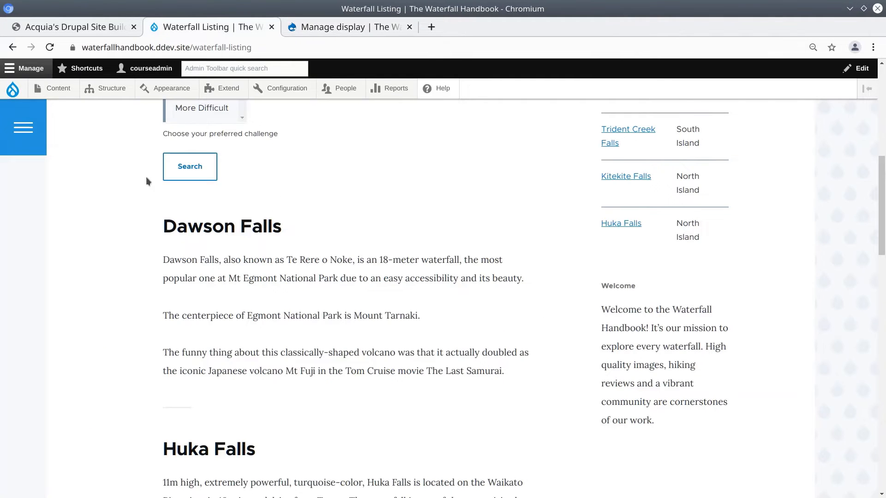
scroll(122, 245, up, 10)
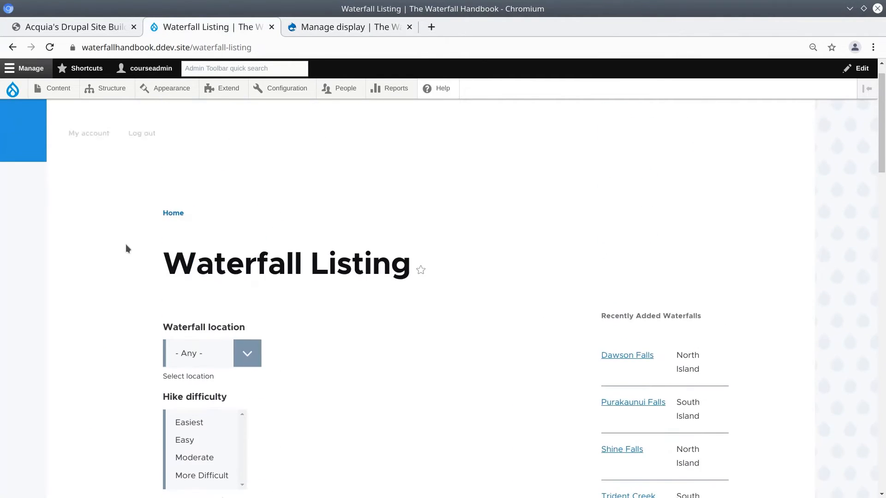
scroll(126, 245, up, 1)
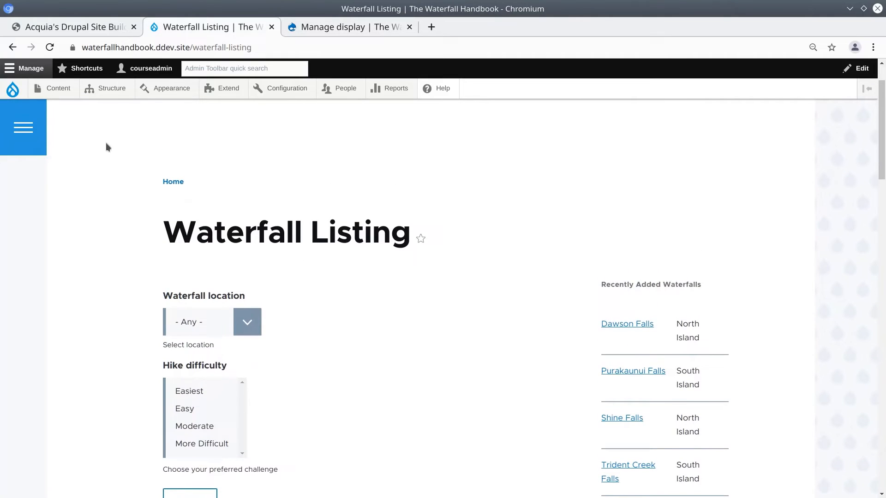
click(51, 47)
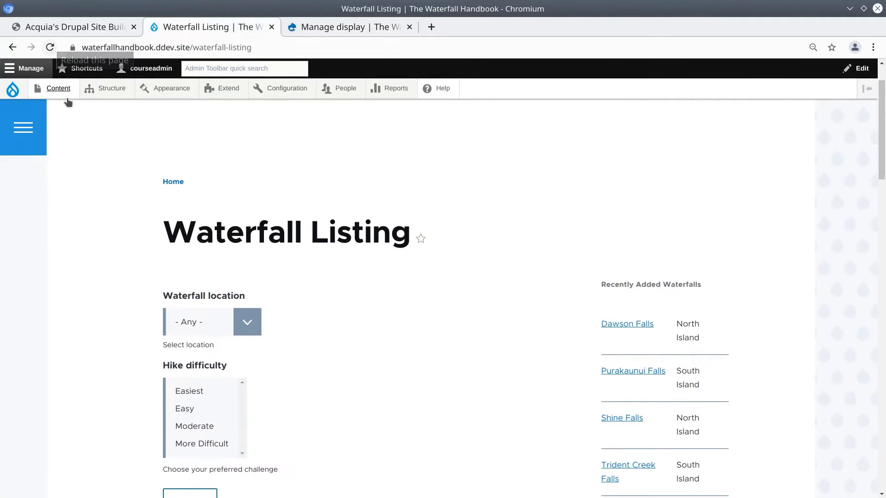
click(52, 49)
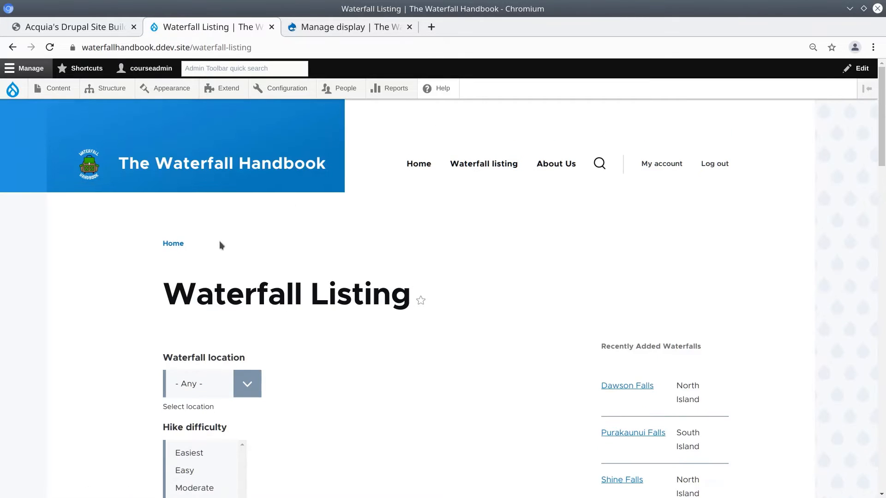
Examine the waterfall entries in the listing for their thumbnail images, linked titles and descriptions
scroll(137, 278, down, 5)
scroll(124, 277, down, 3)
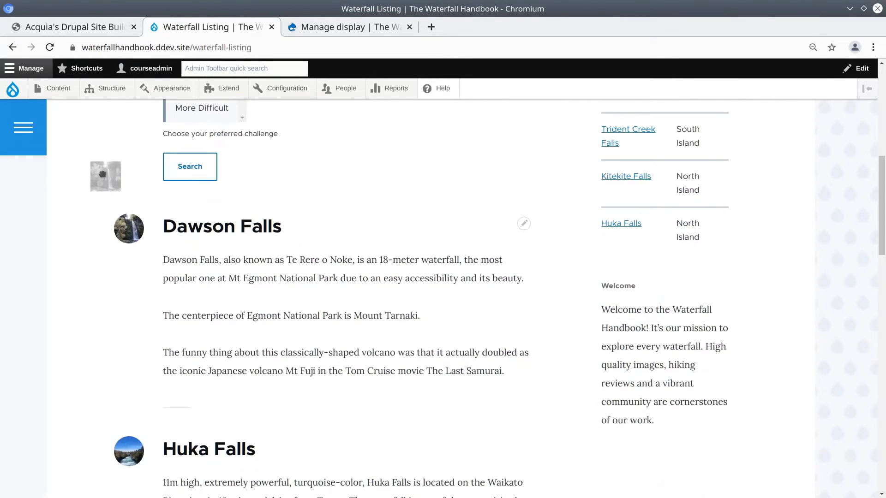
scroll(115, 323, down, 1)
scroll(103, 341, down, 4)
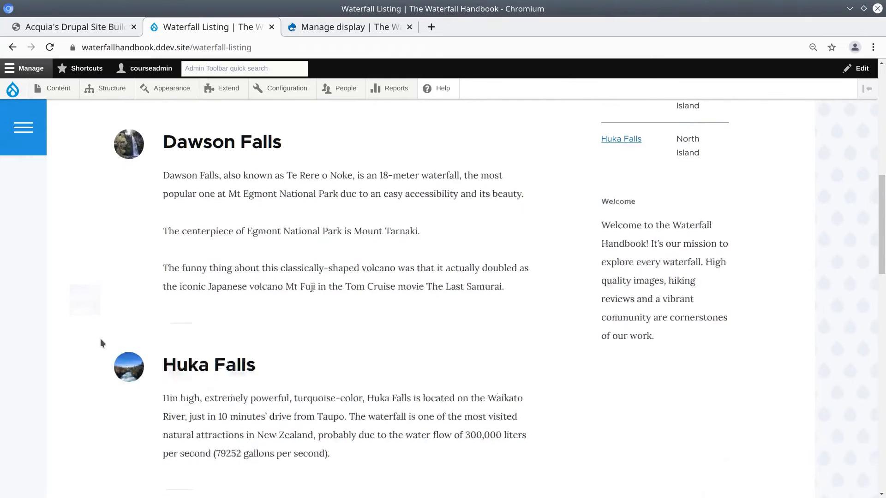
scroll(130, 348, down, 4)
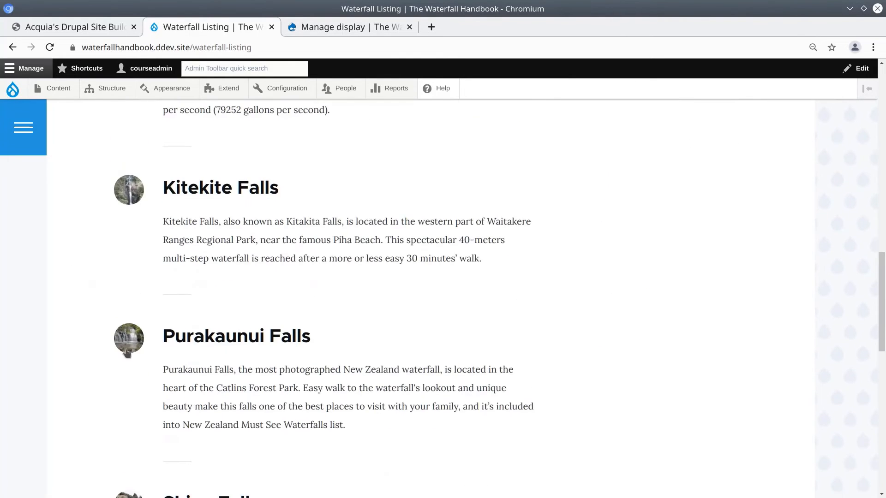
scroll(131, 350, down, 4)
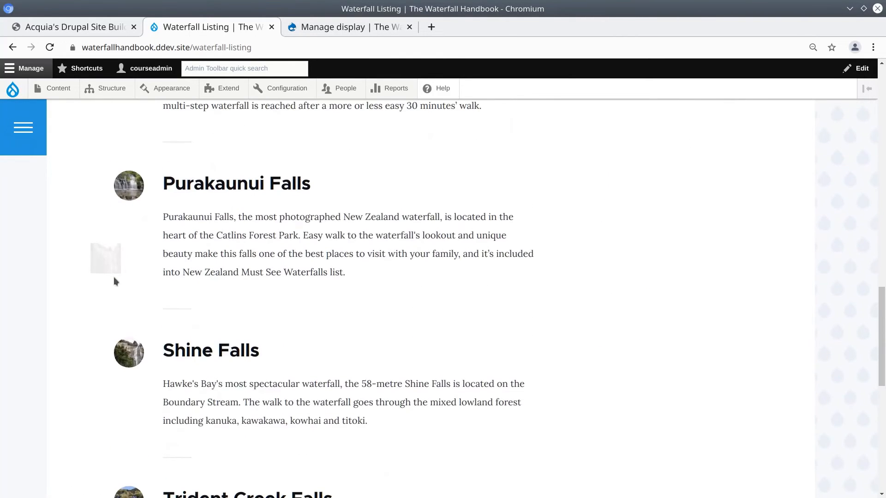
scroll(111, 286, down, 3)
scroll(110, 293, up, 5)
scroll(109, 292, up, 14)
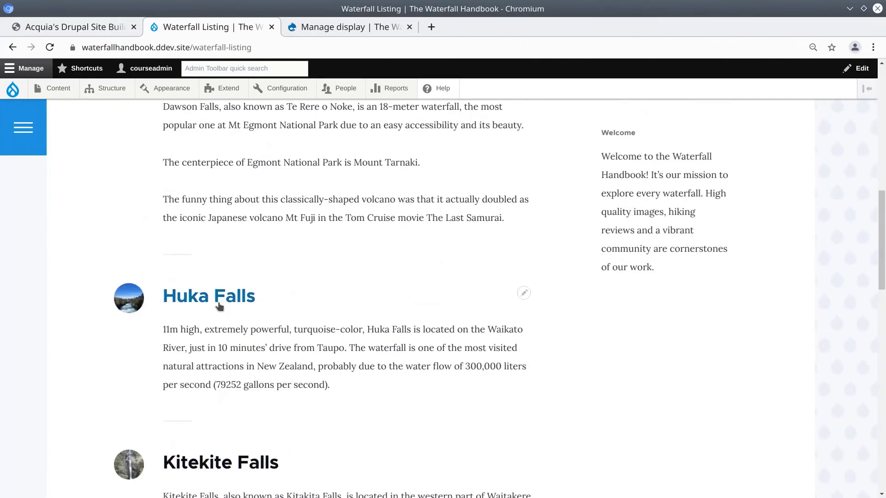
scroll(392, 291, up, 4)
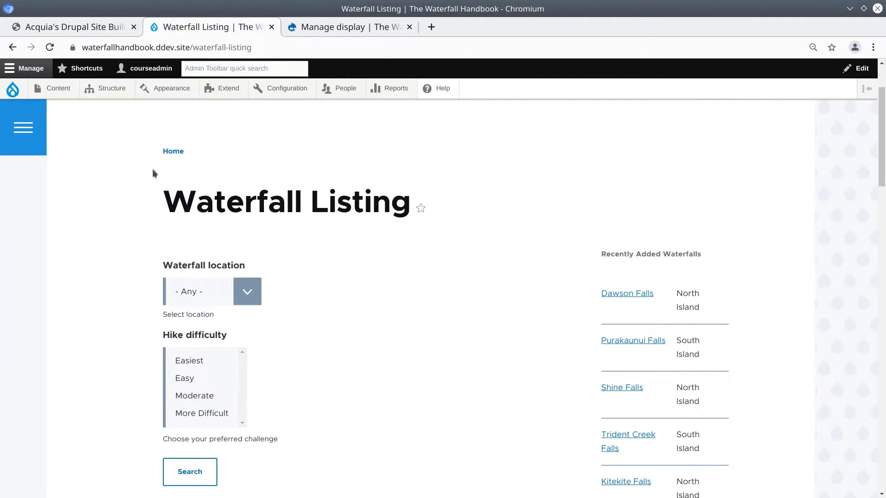
Open the Display modes page under Structure and go to its View modes list
mouse_move(111, 88)
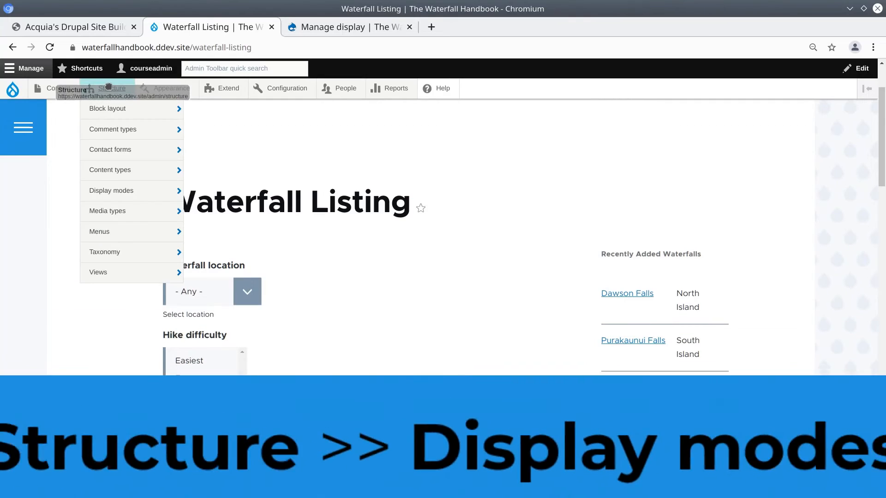
mouse_move(118, 191)
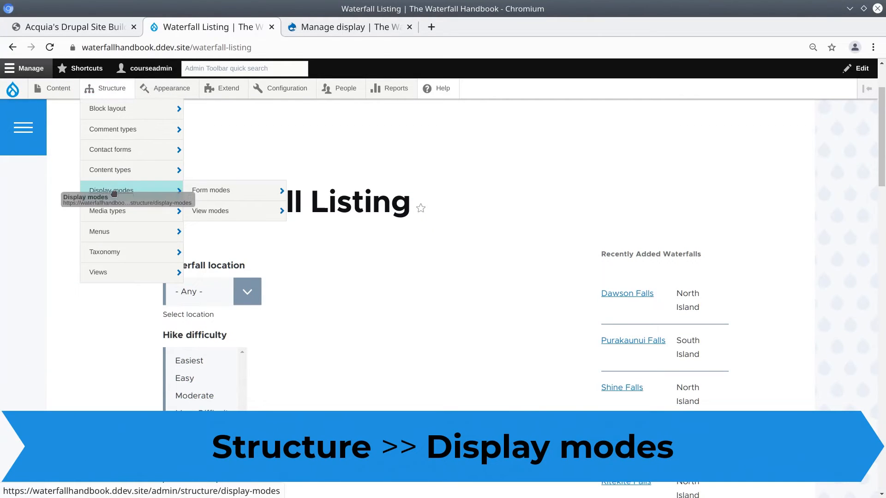
click(116, 192)
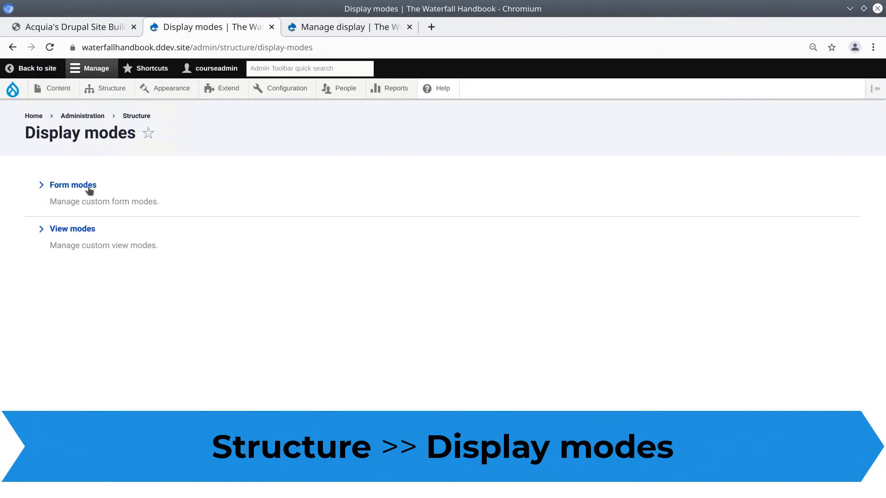
click(88, 186)
drag(94, 173, 126, 177)
click(130, 313)
drag(81, 232, 92, 236)
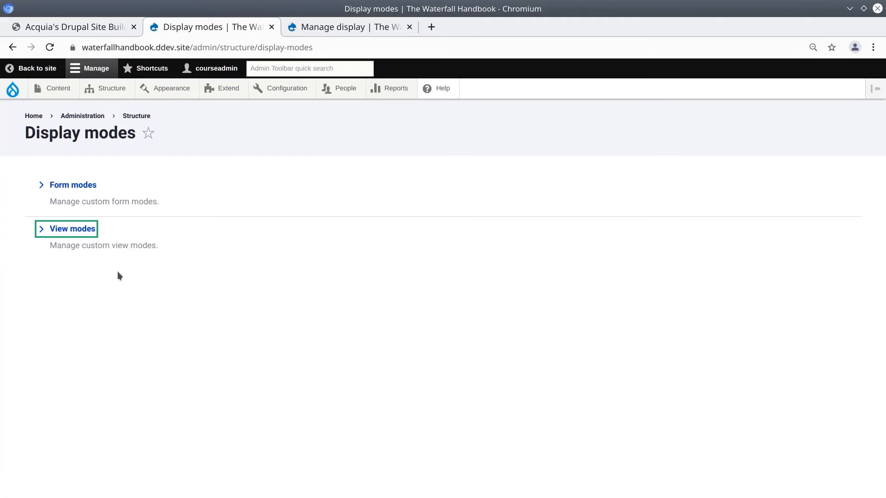
drag(77, 235, 76, 235)
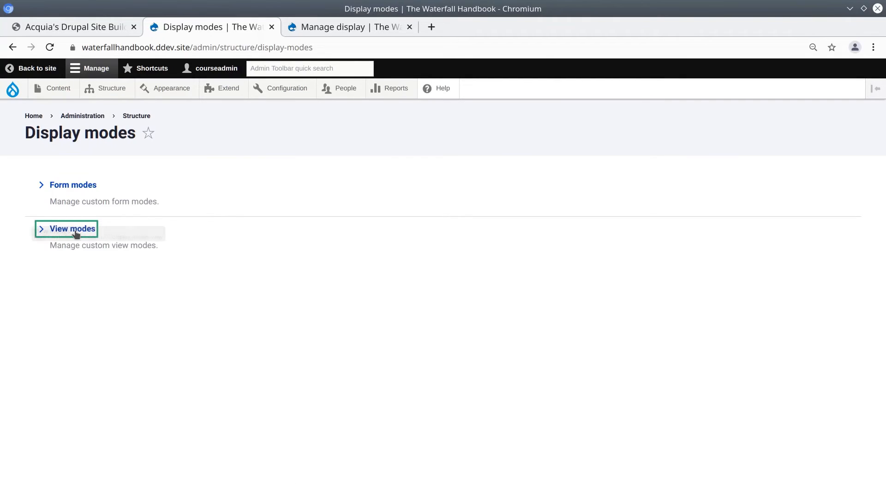
click(77, 235)
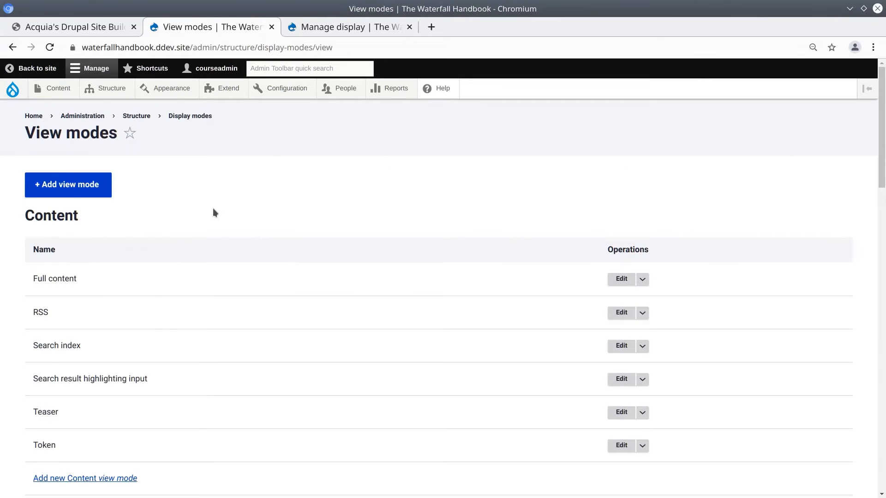
Examine the view modes defined for the Content entity type, from Full content through Token
double_click(63, 217)
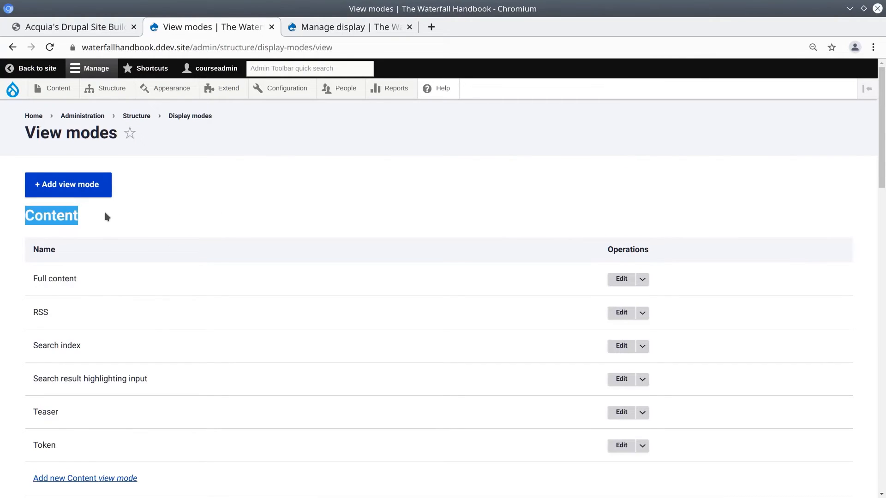
scroll(124, 214, down, 1)
double_click(61, 247)
click(75, 232)
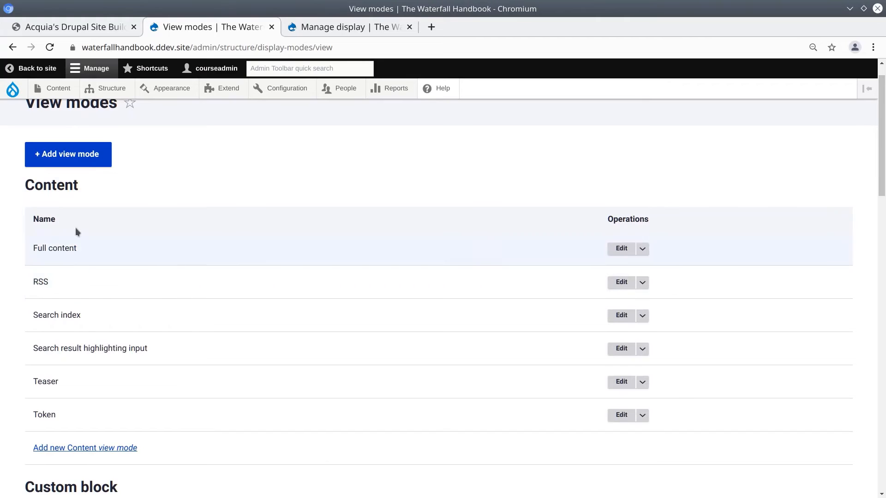
double_click(56, 186)
click(79, 190)
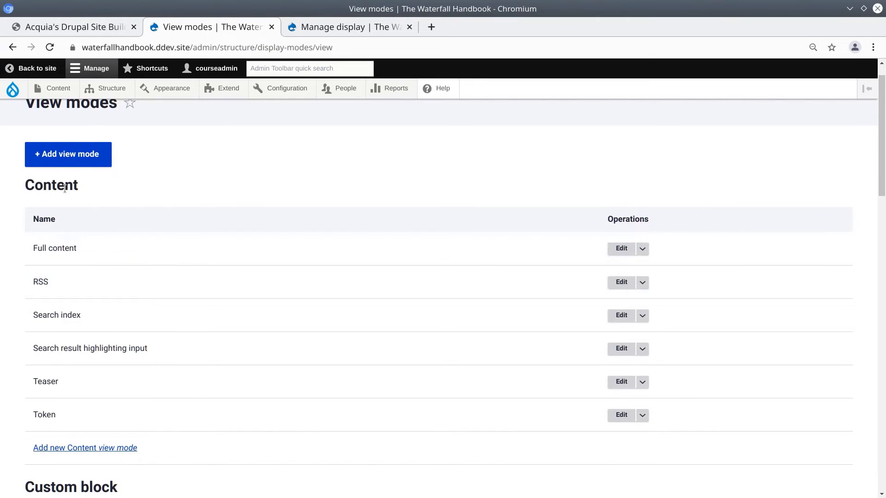
double_click(65, 188)
scroll(154, 182, down, 2)
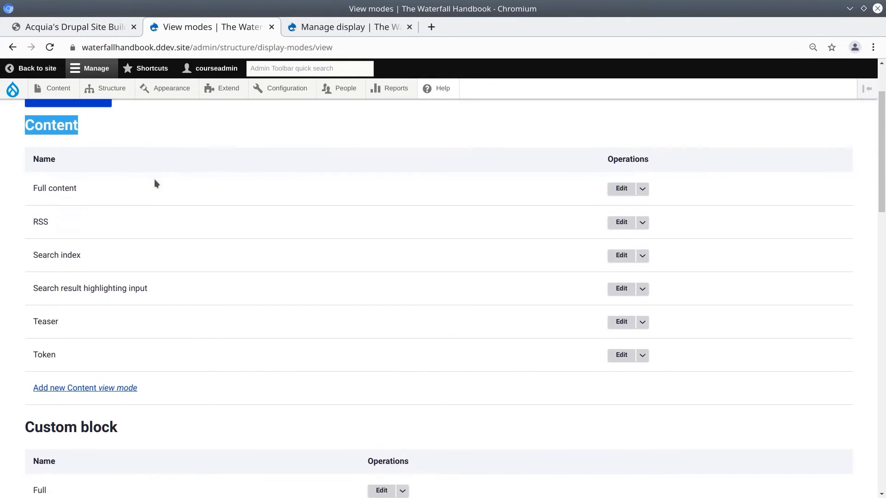
drag(49, 187, 88, 387)
Examine the view modes of the Custom block, Comment, Contact message, Media, Taxonomy term and User entity types
scroll(152, 331, down, 3)
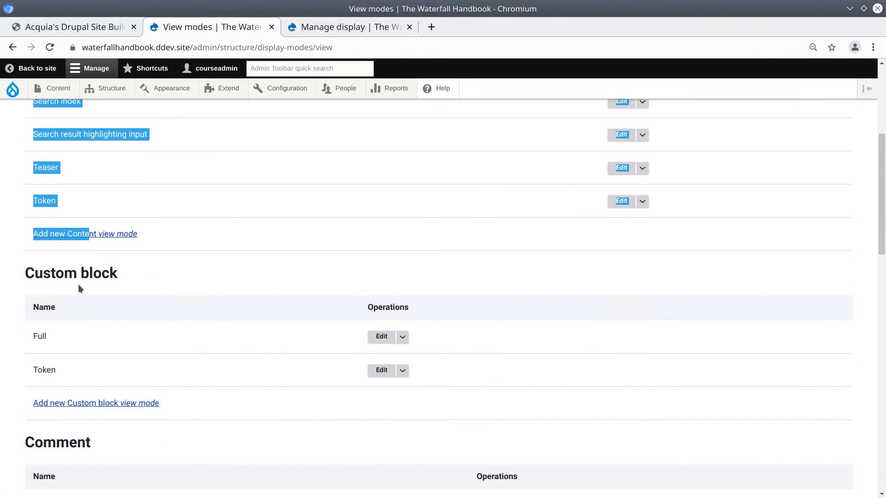
triple_click(69, 274)
drag(50, 338, 59, 372)
scroll(65, 360, down, 3)
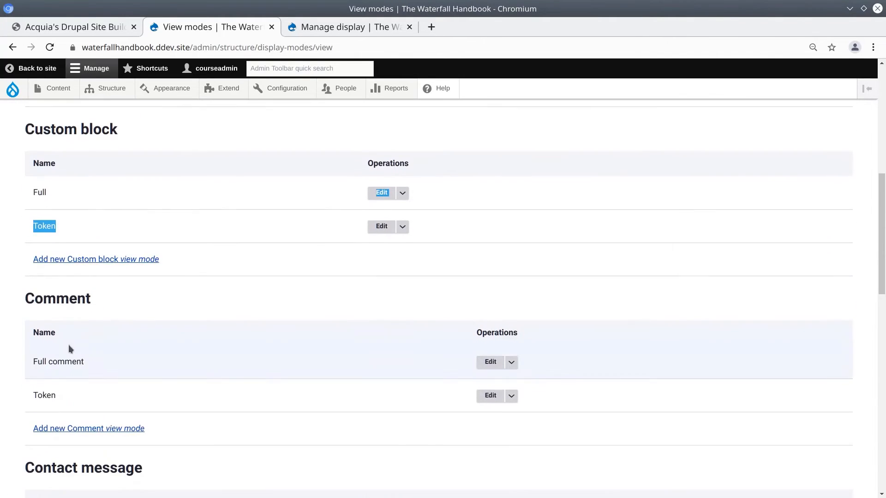
triple_click(64, 290)
scroll(159, 277, down, 4)
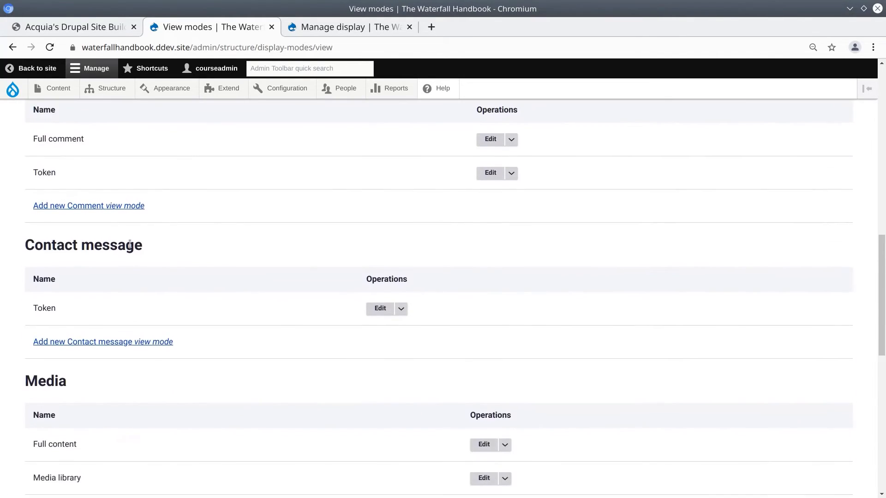
triple_click(131, 244)
scroll(131, 243, down, 2)
scroll(58, 233, down, 1)
triple_click(57, 232)
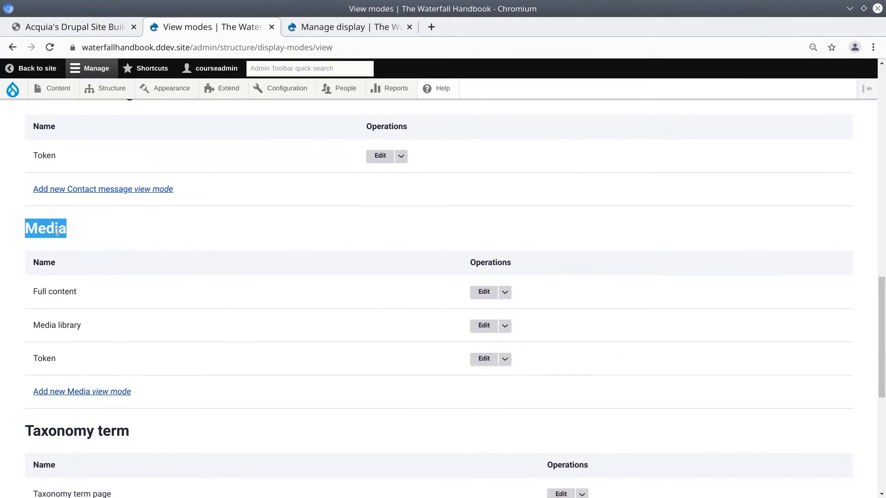
scroll(123, 254, down, 3)
triple_click(57, 301)
scroll(154, 291, down, 4)
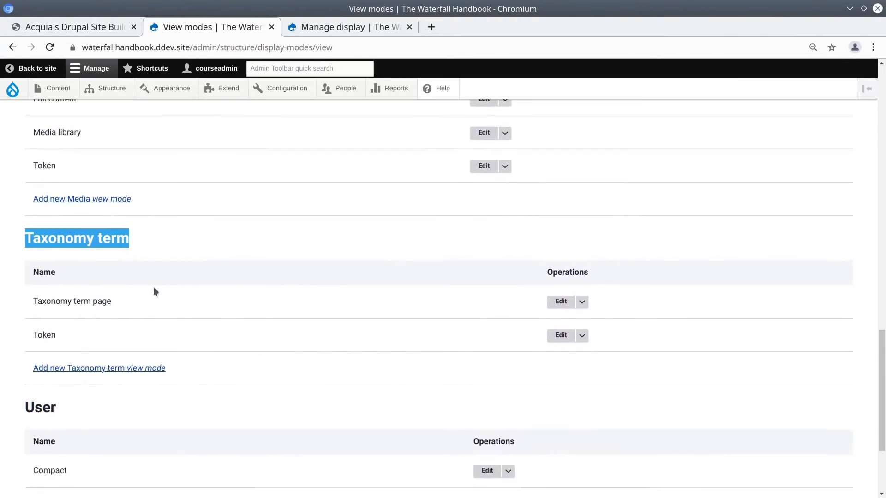
triple_click(39, 261)
click(65, 267)
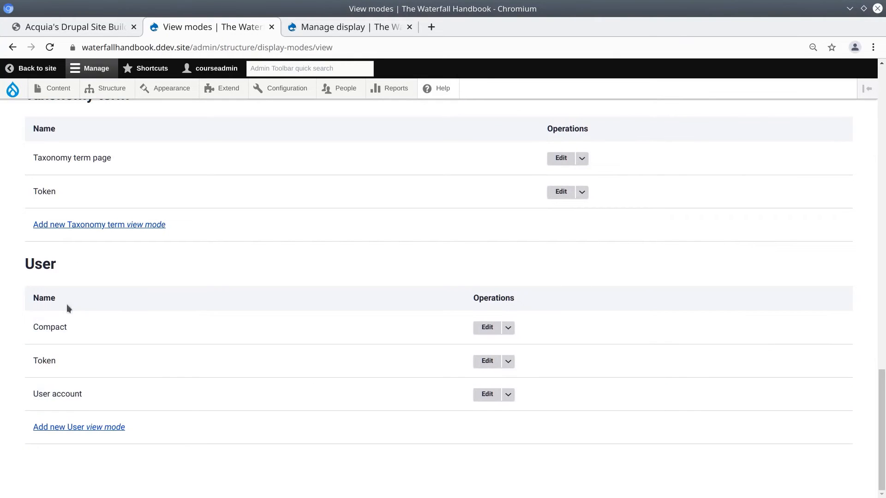
Return to the Content group and examine its RSS and Search result highlighting input view modes
scroll(67, 295, up, 1)
scroll(68, 284, up, 6)
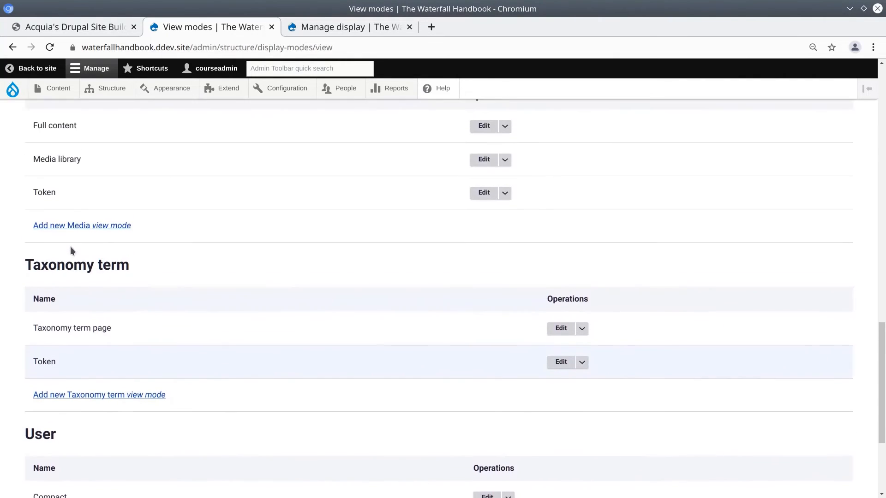
scroll(71, 250, up, 6)
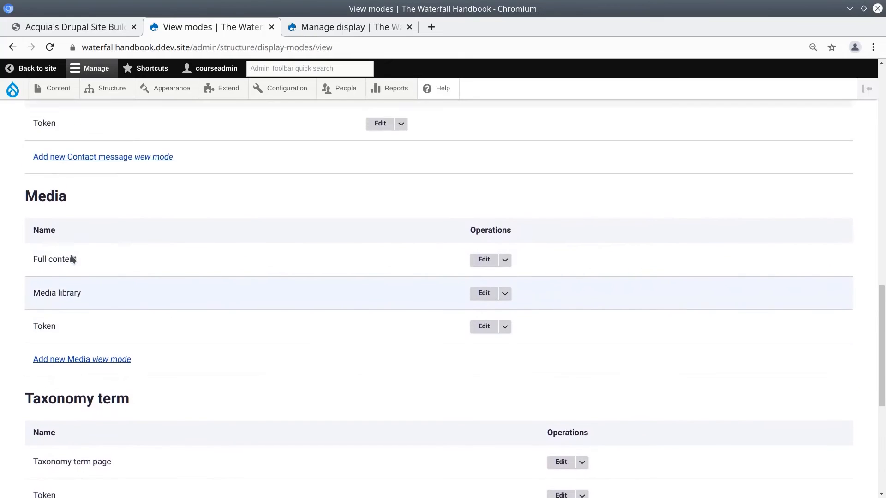
scroll(71, 253, up, 6)
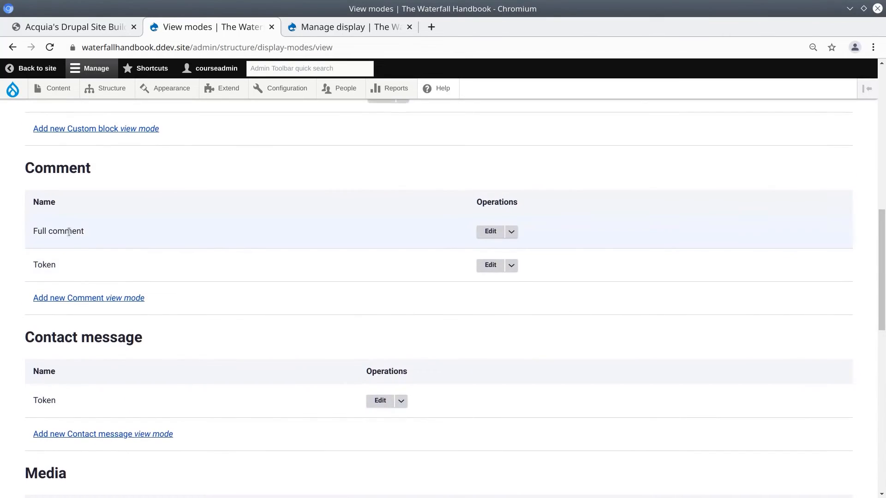
scroll(69, 233, up, 4)
scroll(68, 232, up, 12)
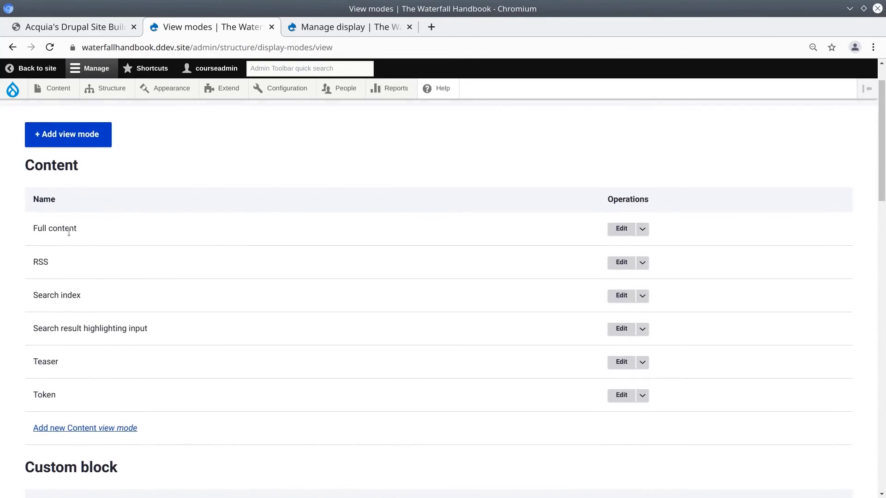
double_click(61, 186)
double_click(43, 279)
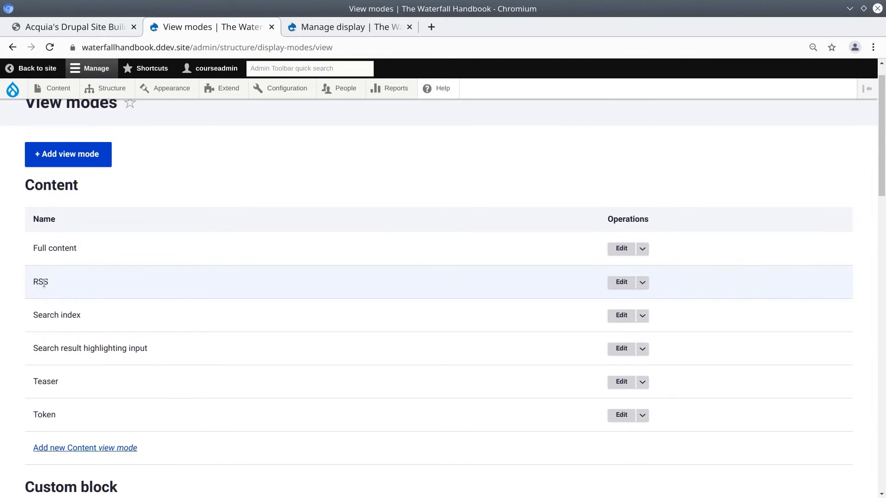
double_click(43, 283)
double_click(65, 184)
double_click(44, 282)
triple_click(87, 349)
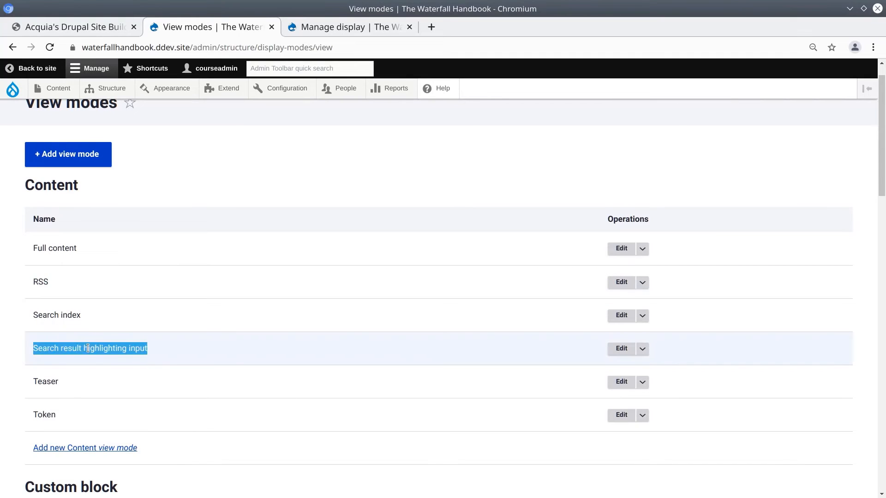
triple_click(87, 349)
click(47, 184)
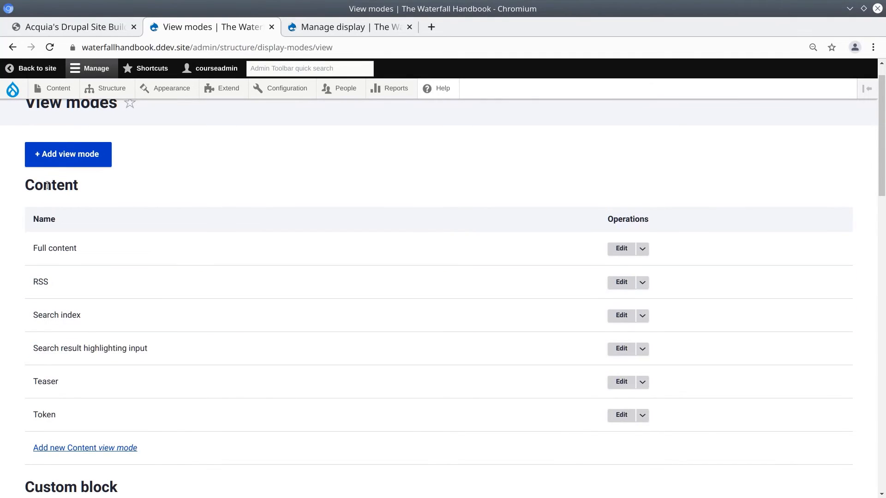
double_click(47, 185)
double_click(102, 349)
triple_click(103, 349)
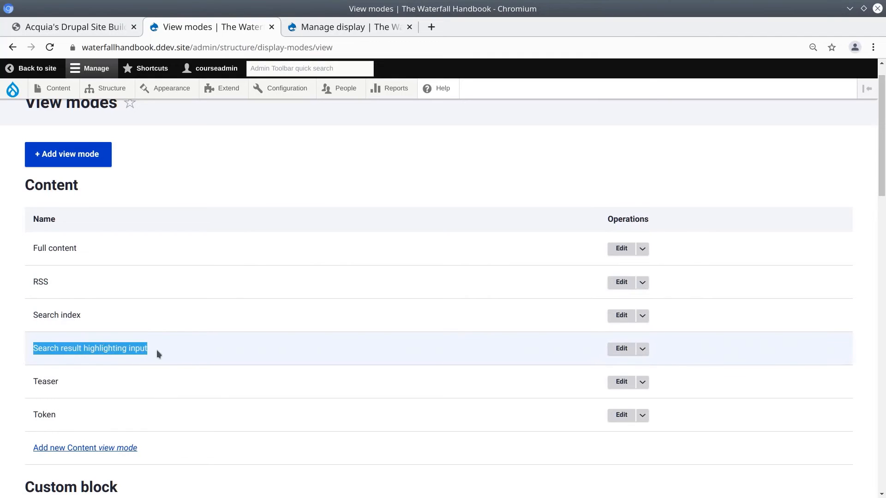
click(170, 354)
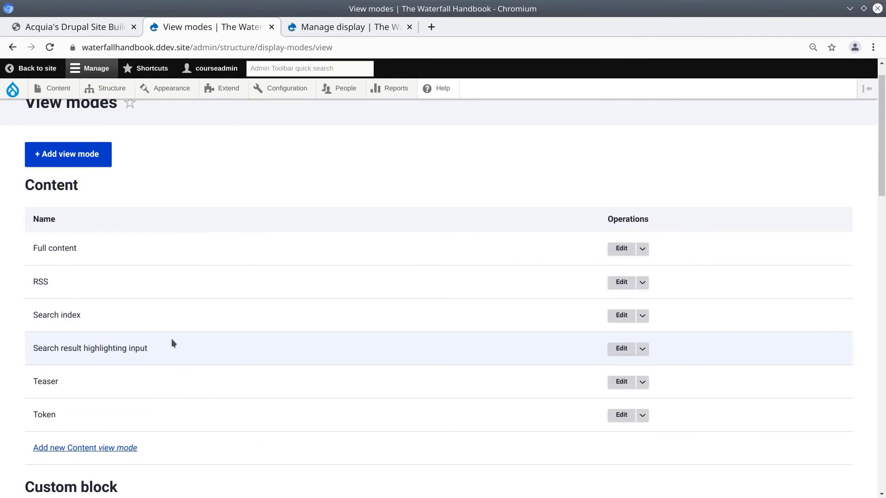
Review the View modes page title and the Content group heading
scroll(178, 340, up, 1)
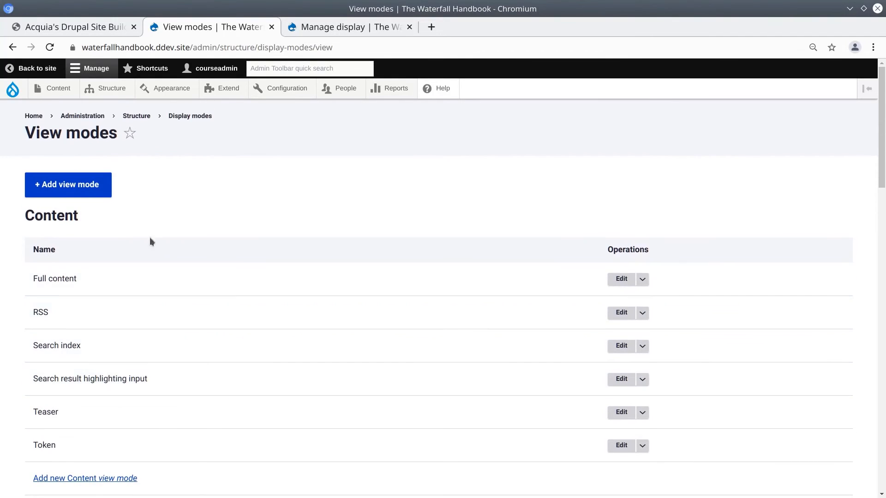
drag(25, 132, 122, 137)
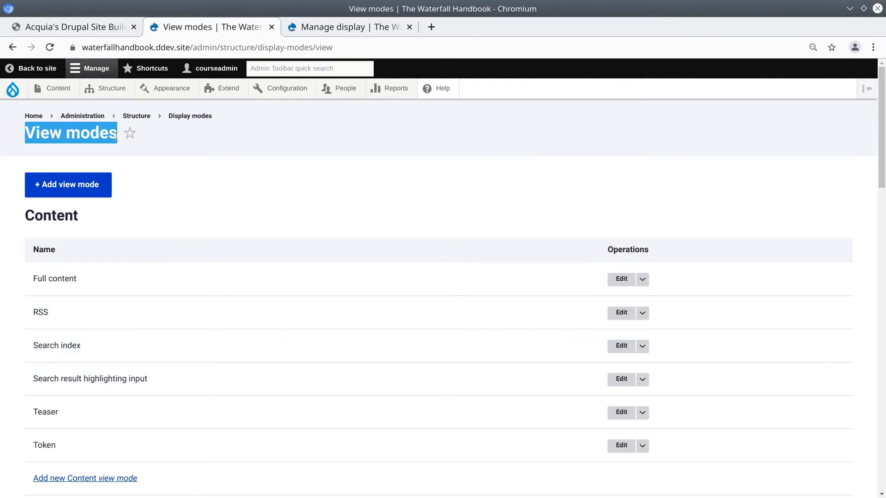
click(213, 225)
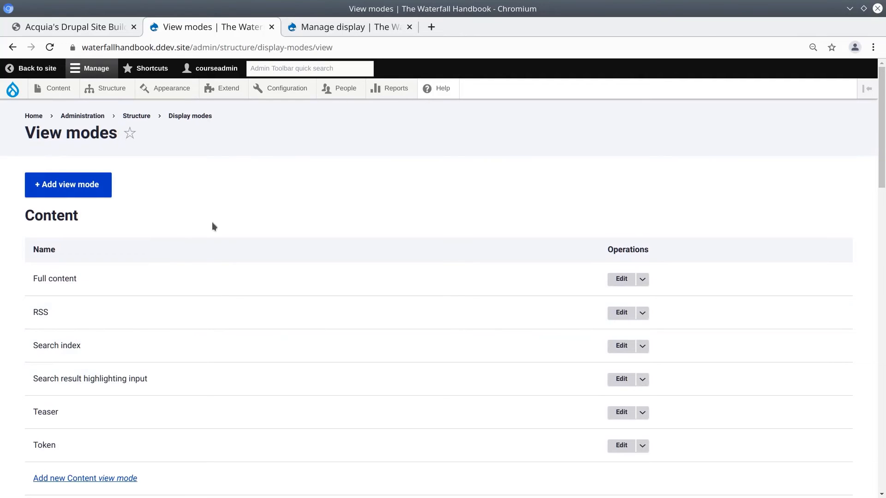
double_click(62, 213)
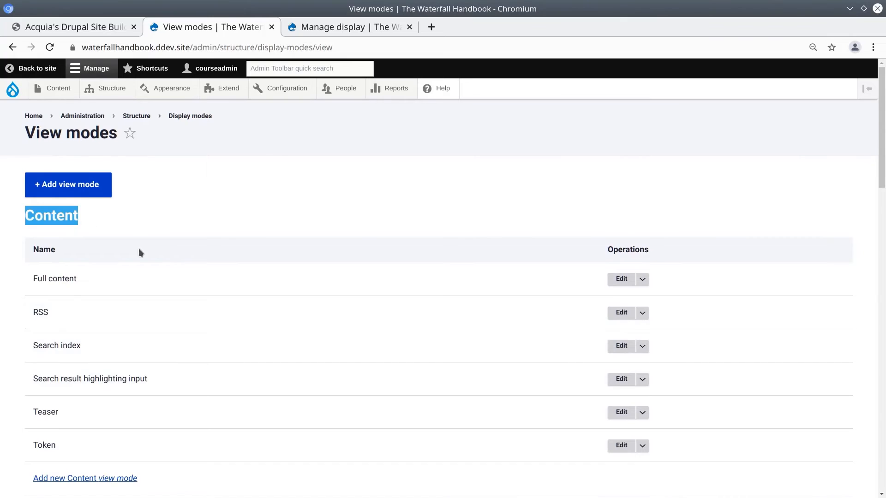
Create and save a new Content view mode named Waterfall Listing Display
drag(103, 480, 174, 431)
scroll(174, 431, down, 1)
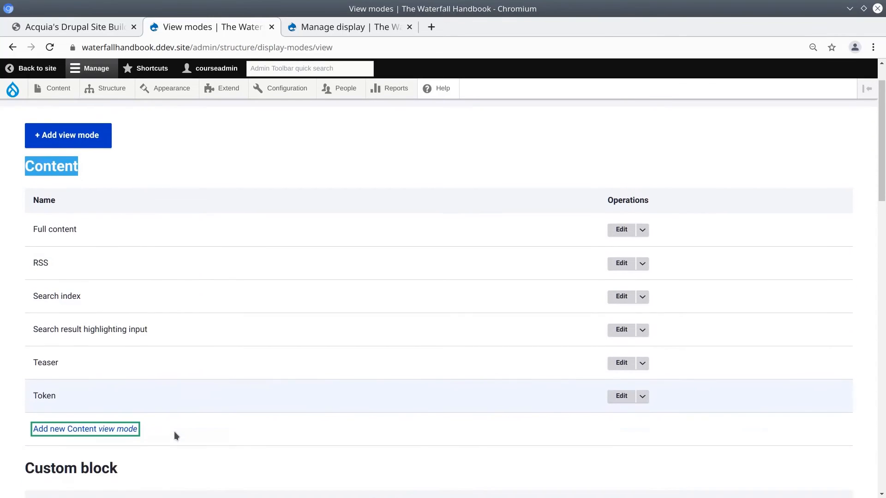
click(168, 417)
mouse_move(123, 419)
mouse_down()
mouse_move(142, 411)
mouse_move(131, 415)
mouse_up()
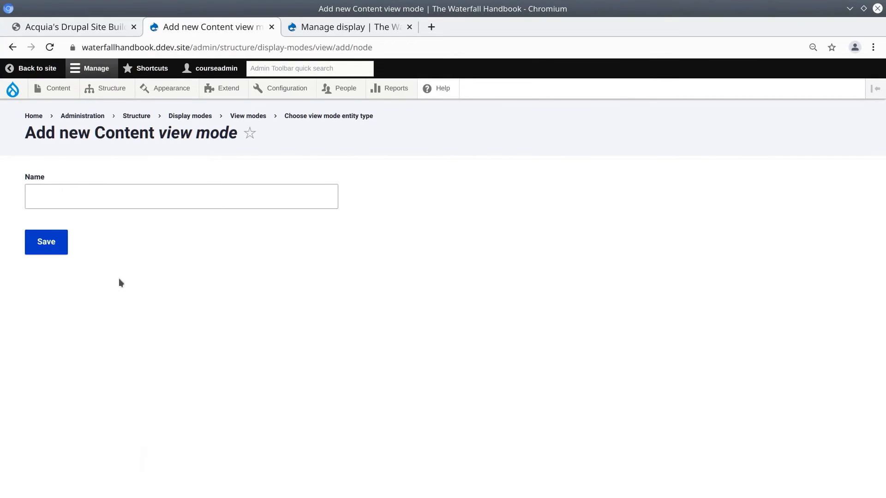
click(115, 200)
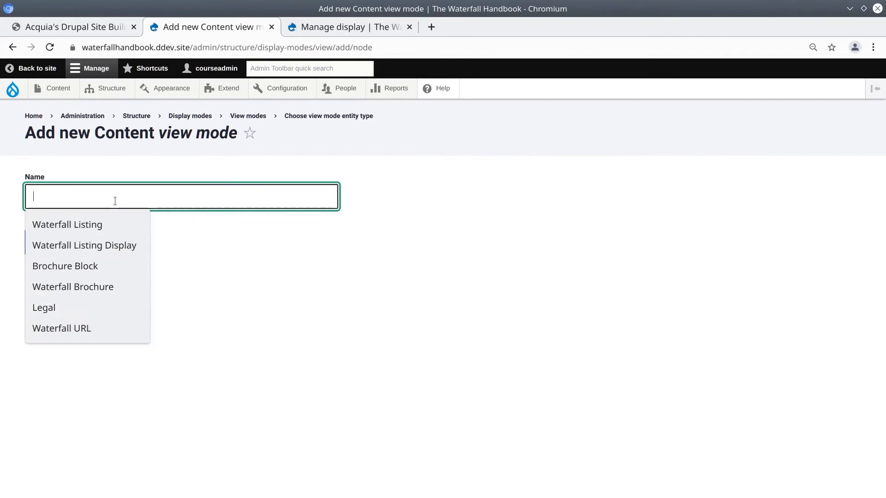
text(Waterfall Listing Display)
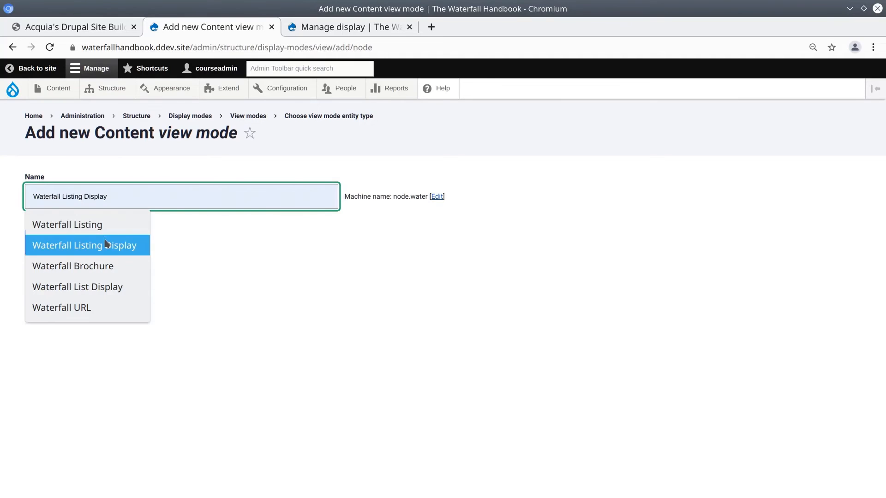
click(104, 244)
click(428, 207)
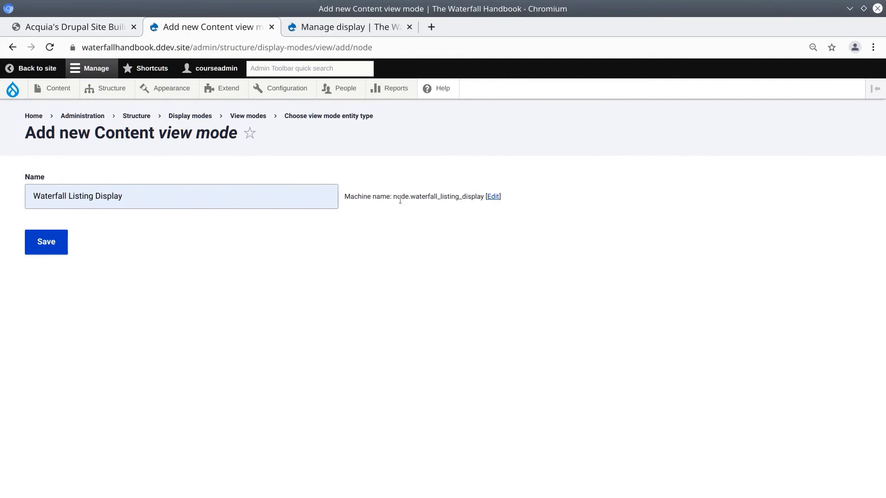
click(51, 246)
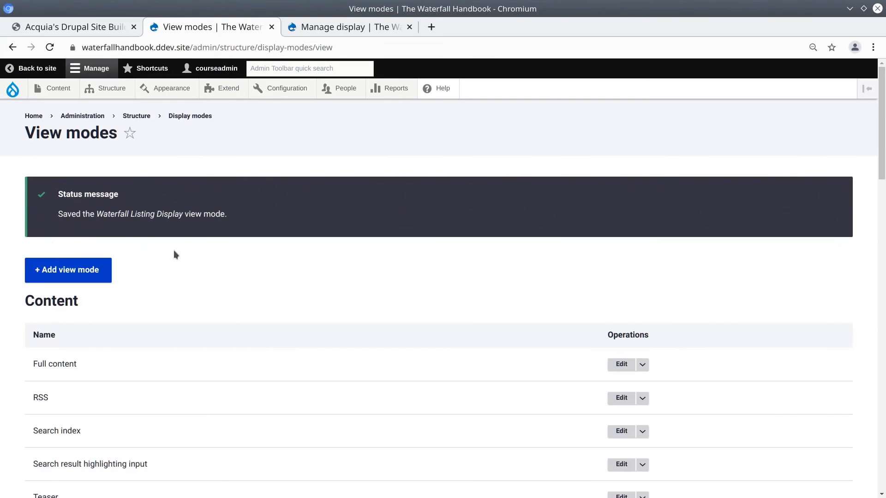
Look up the Unit 9 assets in Acquia's Drupal Site Building Course Assets and return to the View modes page
click(65, 28)
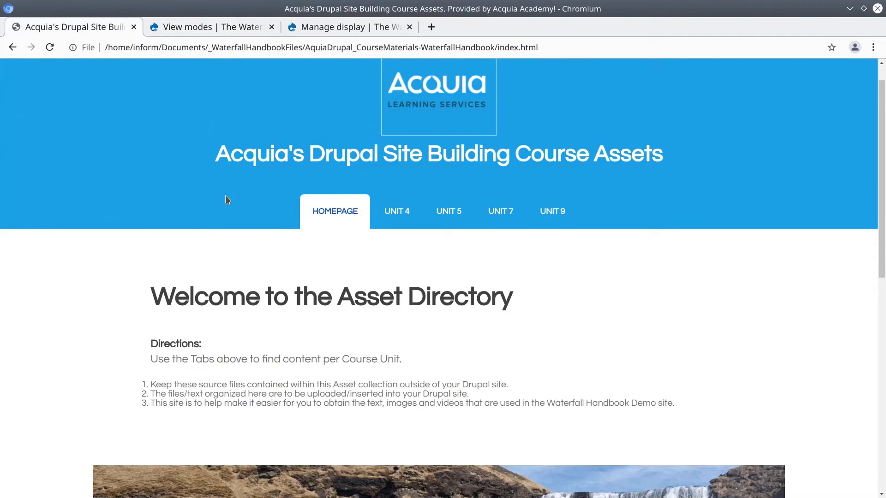
click(563, 220)
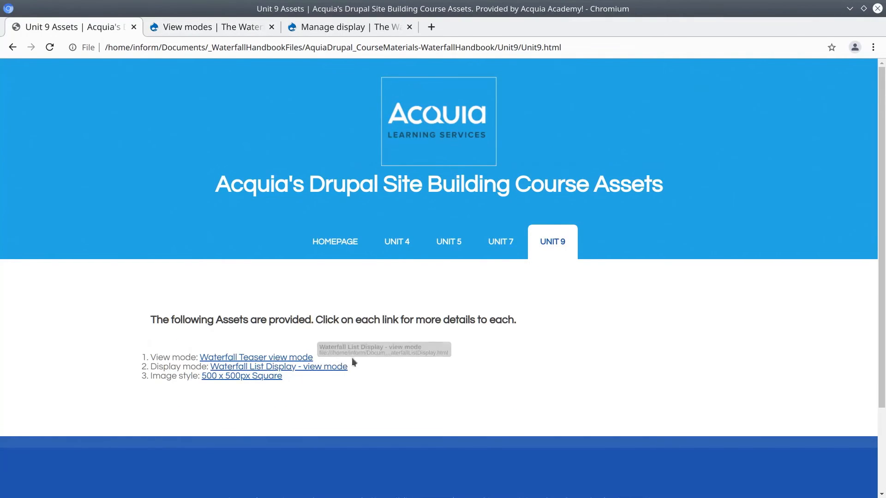
click(205, 29)
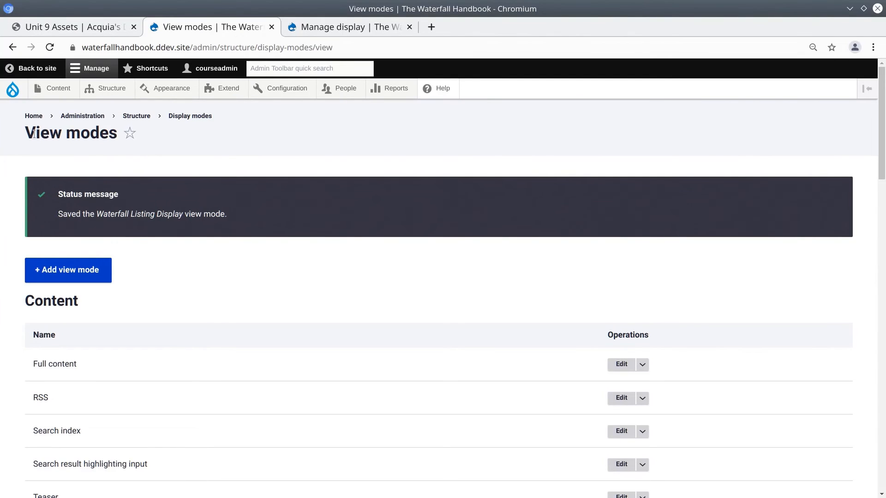
Review the status message for the saved view mode and check its entry in the Content view modes list
drag(35, 134, 60, 134)
double_click(134, 215)
triple_click(154, 211)
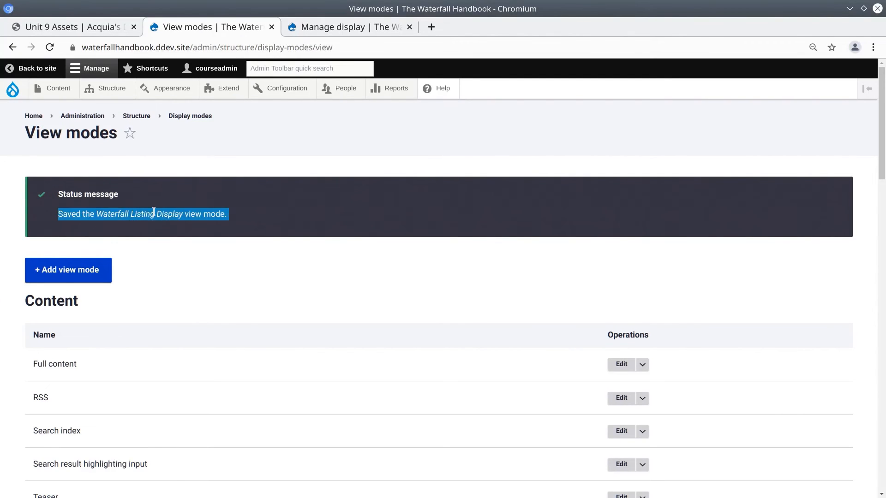
click(210, 229)
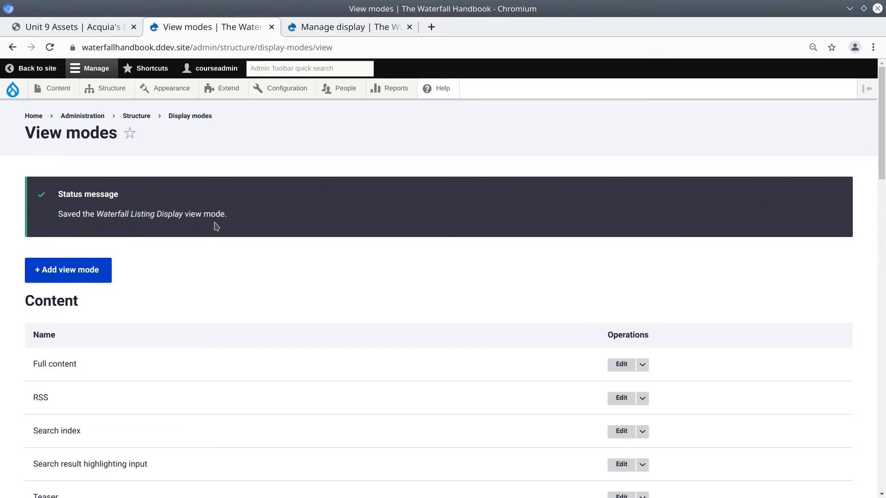
scroll(217, 225, down, 3)
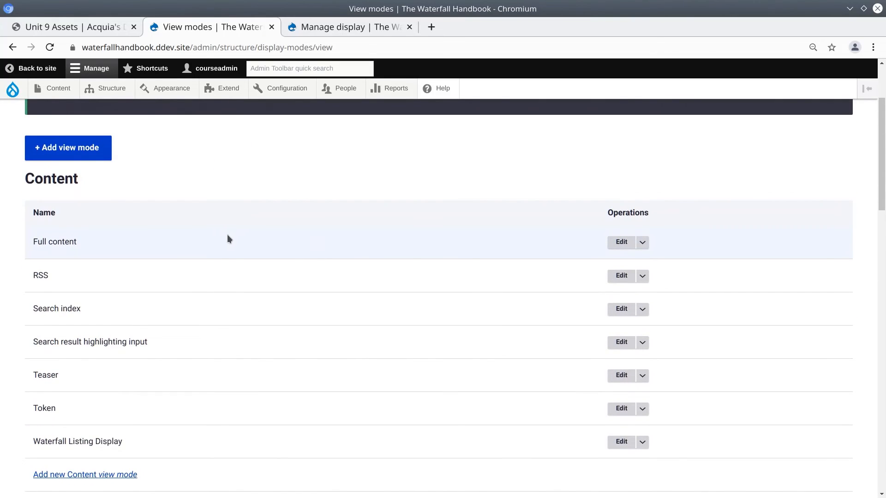
scroll(227, 235, up, 2)
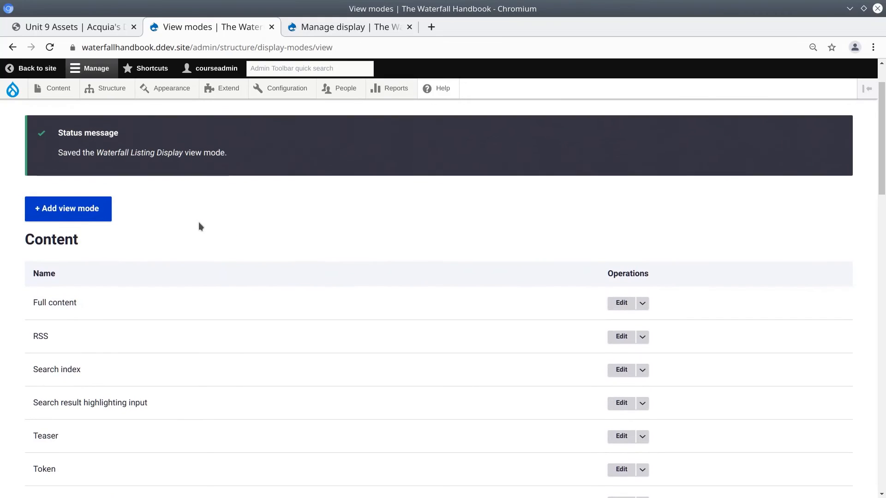
Open the Manage display settings of the Waterfall content type at its Default display
mouse_move(111, 90)
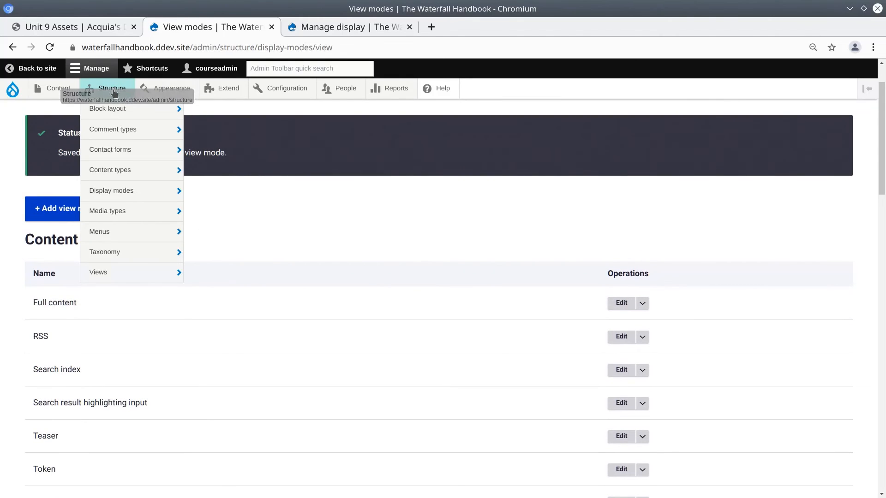
mouse_move(115, 176)
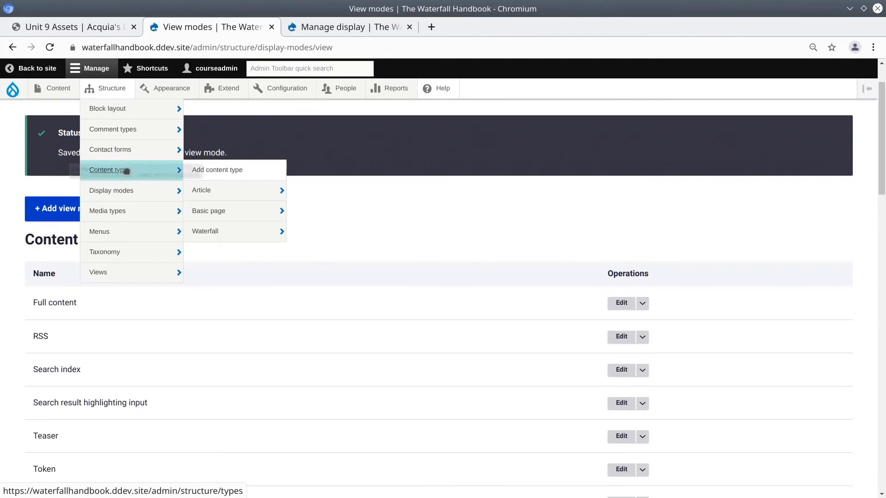
mouse_move(249, 225)
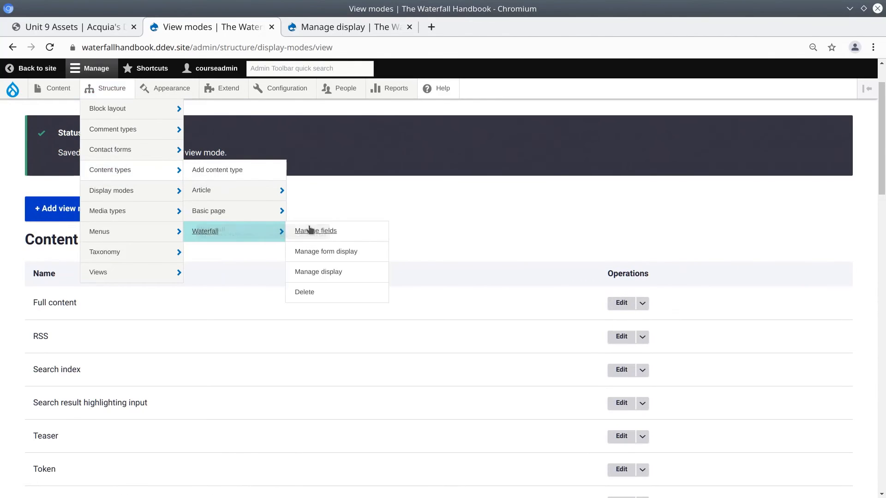
click(314, 271)
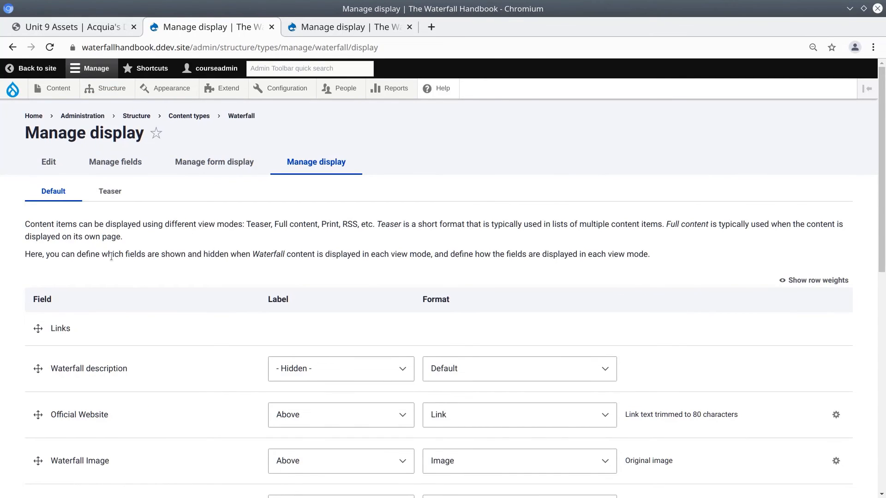
click(65, 196)
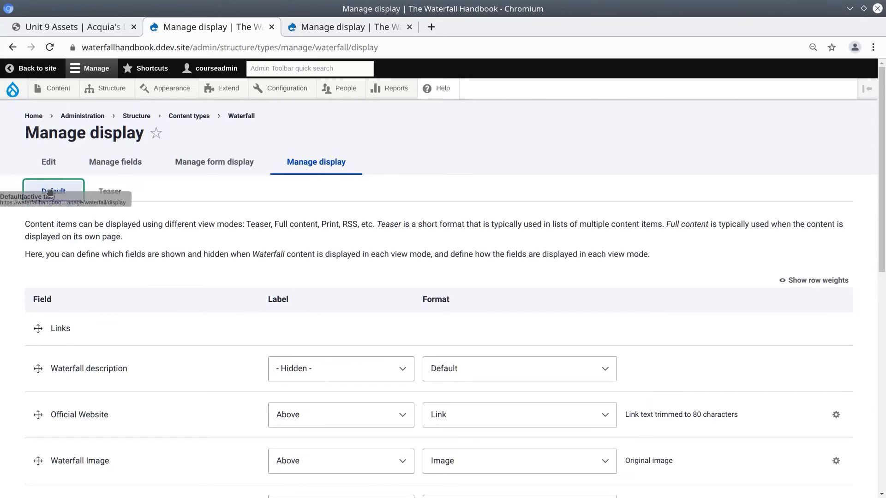
Enable custom display settings for the Waterfall Listing Display view mode on the Waterfall content type and save
scroll(24, 262, down, 10)
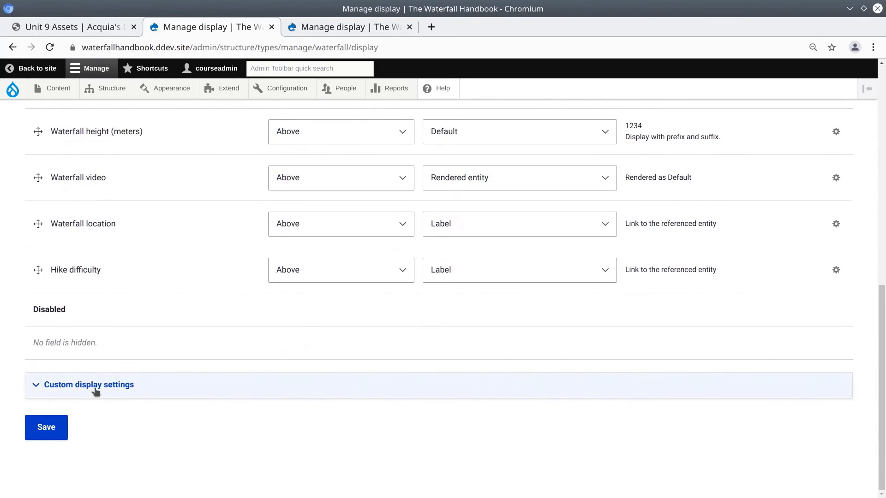
click(95, 392)
scroll(36, 399, down, 3)
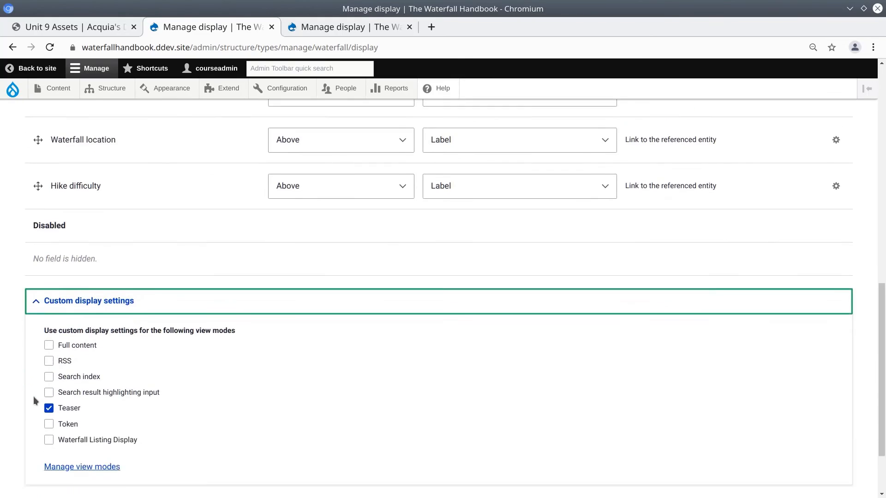
drag(64, 372, 136, 371)
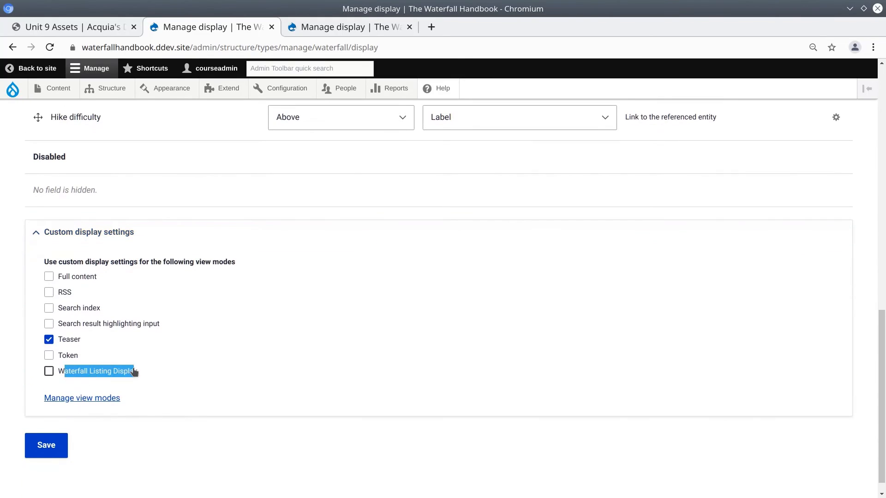
click(125, 376)
triple_click(124, 376)
click(52, 372)
click(50, 375)
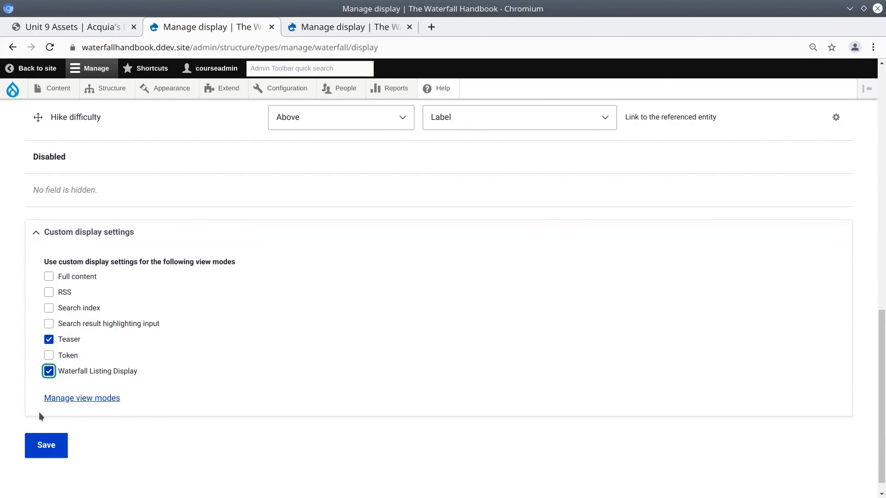
click(47, 446)
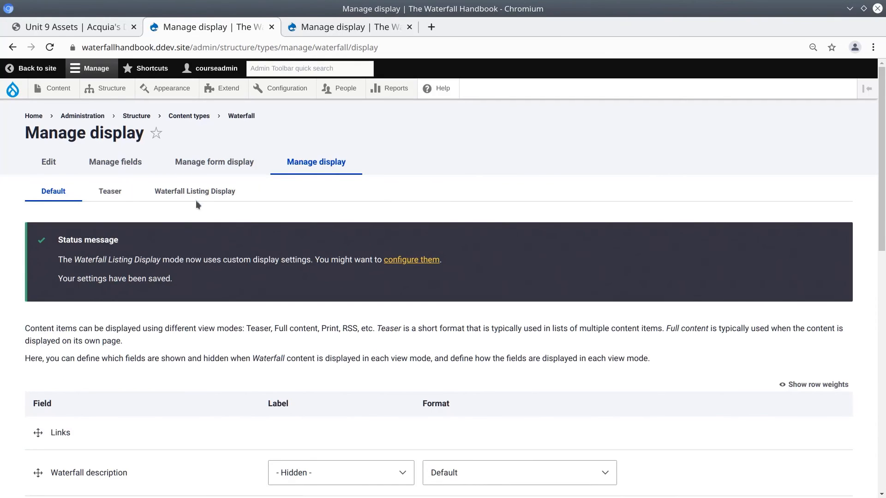
mouse_move(198, 197)
mouse_down()
mouse_move(296, 193)
mouse_move(115, 193)
mouse_move(152, 209)
mouse_move(245, 192)
mouse_move(216, 193)
mouse_move(247, 196)
mouse_move(221, 207)
mouse_up()
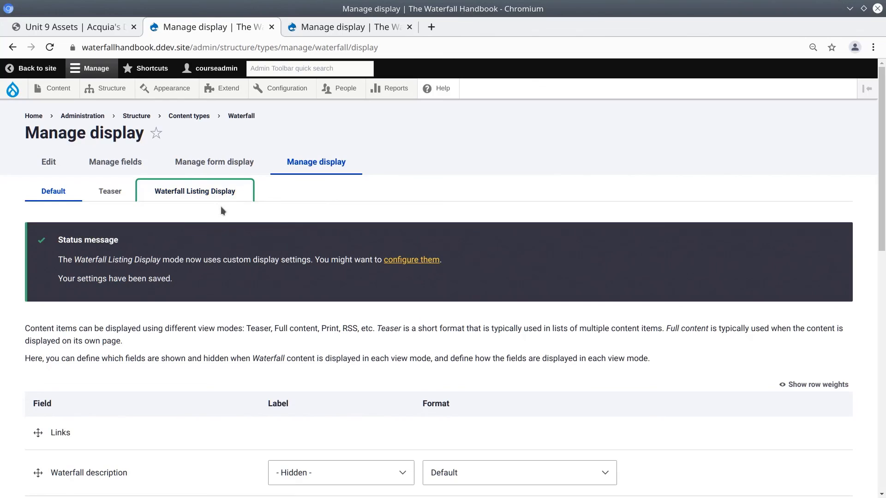